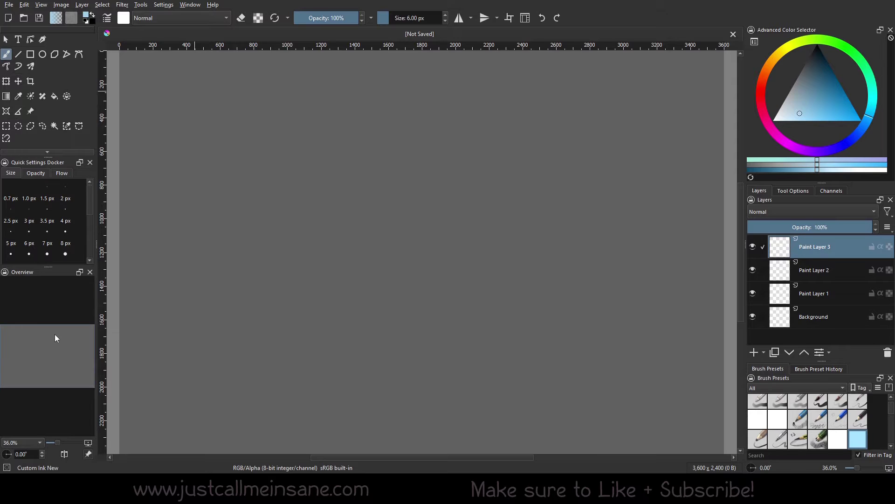
# Step: Show the Wide Gamut Color Selector docker and place it floating over the middle of the canvas
pyautogui.click(169, 6)
pyautogui.moveTo(226, 82)
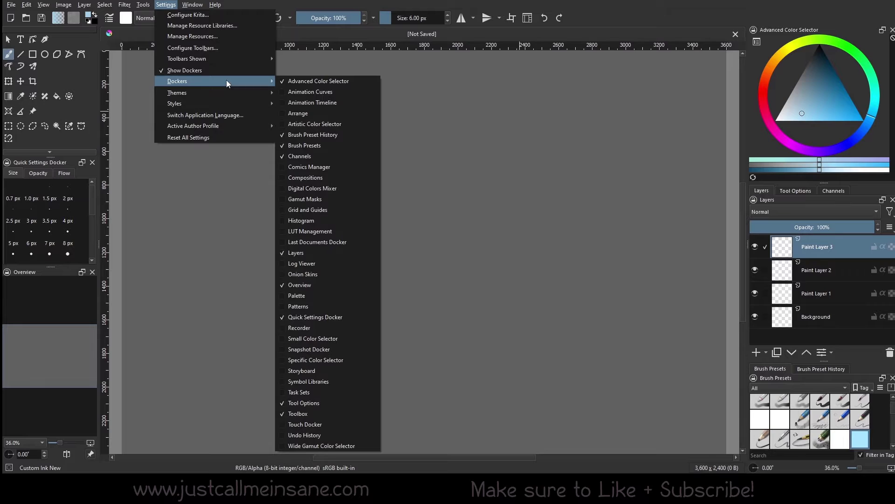
pyautogui.click(329, 447)
pyautogui.moveTo(441, 127)
pyautogui.mouseDown()
pyautogui.moveTo(434, 136)
pyautogui.moveTo(428, 127)
pyautogui.mouseUp()
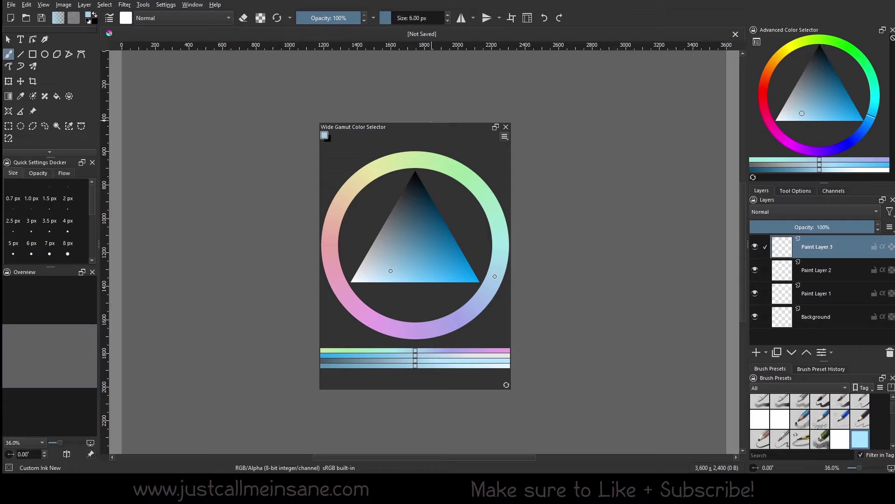
# Step: Float the Advanced Color Selector beside the Wide Gamut Color Selector, enlarge it to a similar height, and center the pair over the canvas
pyautogui.moveTo(779, 36); pyautogui.dragTo(570, 146)
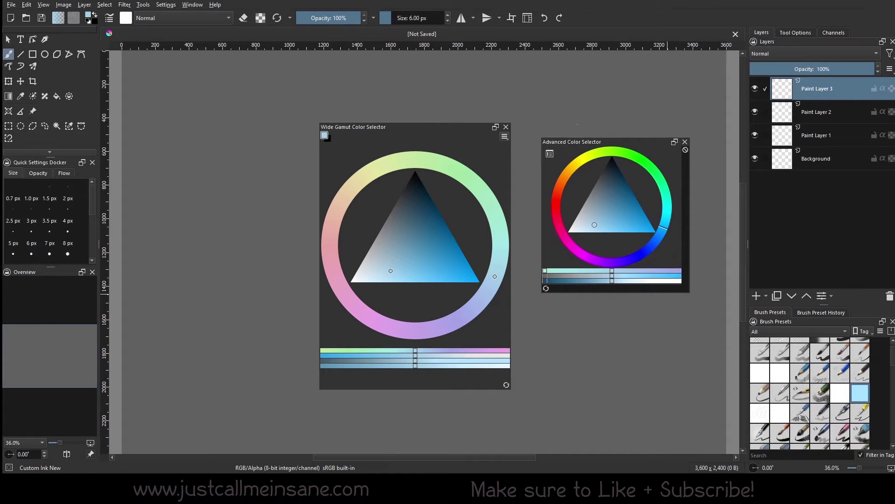
pyautogui.moveTo(690, 295); pyautogui.dragTo(685, 382)
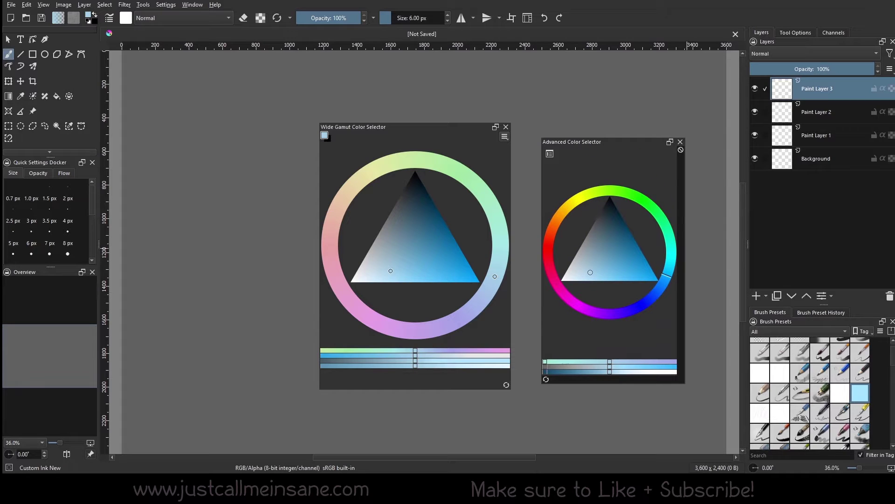
pyautogui.moveTo(705, 248)
pyautogui.mouseDown()
pyautogui.moveTo(686, 249)
pyautogui.moveTo(699, 247)
pyautogui.moveTo(711, 221)
pyautogui.mouseUp()
pyautogui.hotkey('ctrl', 'z')
pyautogui.moveTo(622, 143); pyautogui.dragTo(595, 127)
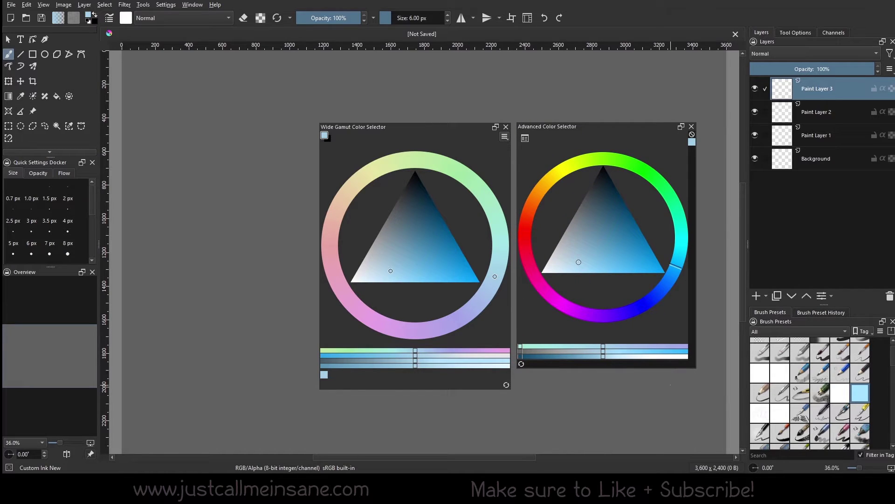
pyautogui.moveTo(674, 367); pyautogui.dragTo(673, 386)
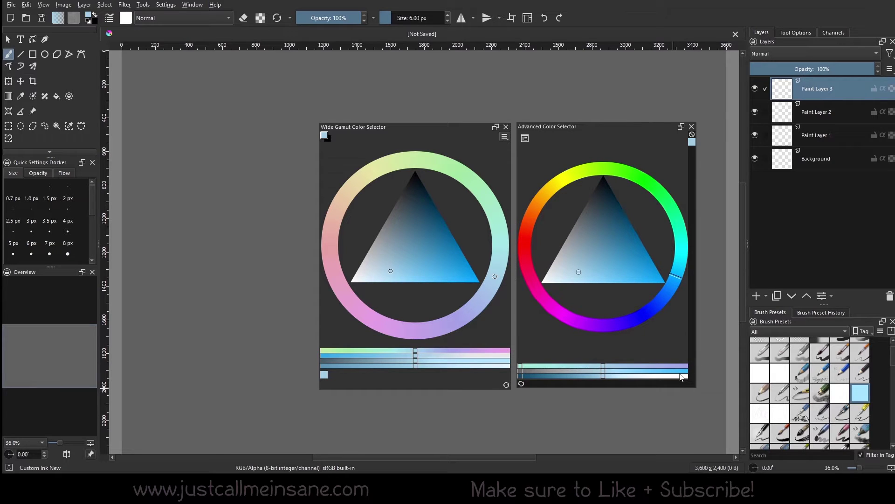
pyautogui.moveTo(368, 126); pyautogui.dragTo(308, 133)
pyautogui.moveTo(558, 129); pyautogui.dragTo(495, 134)
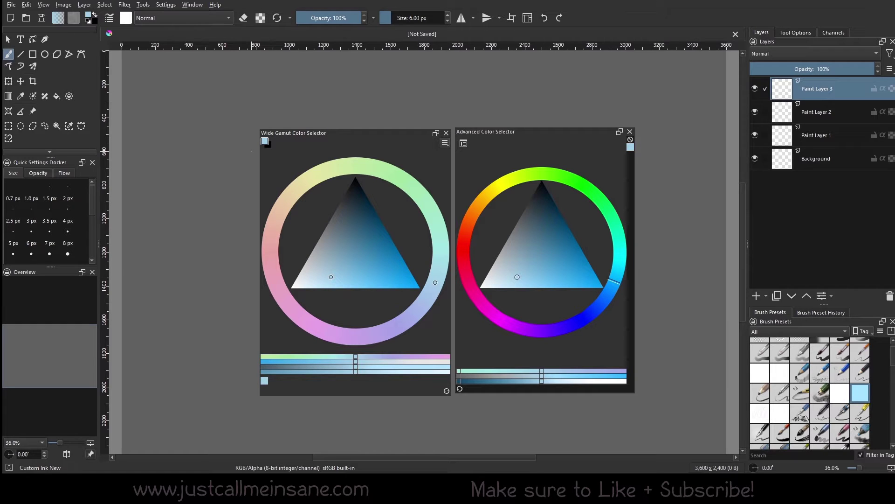
# Step: Compare both color selectors by choosing a light green, a very dark green, a dark magenta and a dark green hue
pyautogui.moveTo(307, 174)
pyautogui.mouseDown()
pyautogui.moveTo(276, 264)
pyautogui.moveTo(438, 230)
pyautogui.moveTo(264, 253)
pyautogui.moveTo(435, 248)
pyautogui.moveTo(274, 256)
pyautogui.moveTo(435, 194)
pyautogui.moveTo(270, 223)
pyautogui.moveTo(379, 169)
pyautogui.mouseUp()
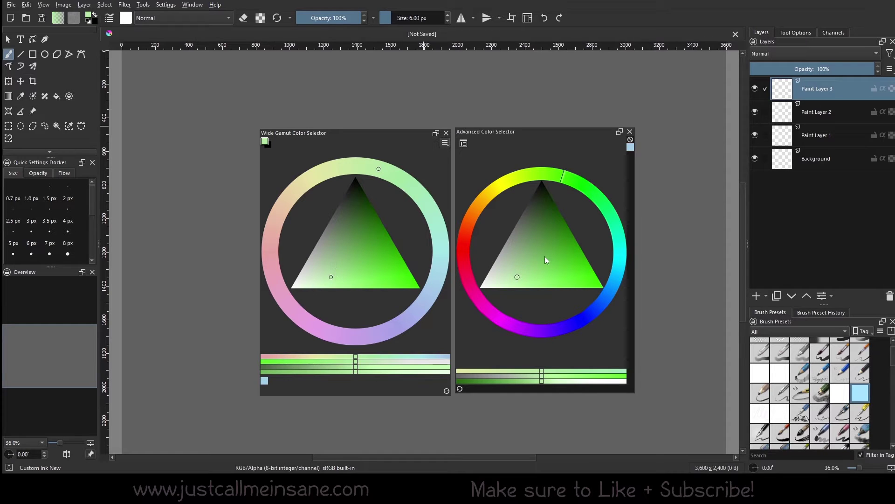
pyautogui.moveTo(539, 222)
pyautogui.mouseDown()
pyautogui.moveTo(541, 210)
pyautogui.moveTo(550, 217)
pyautogui.moveTo(541, 221)
pyautogui.moveTo(544, 199)
pyautogui.mouseUp()
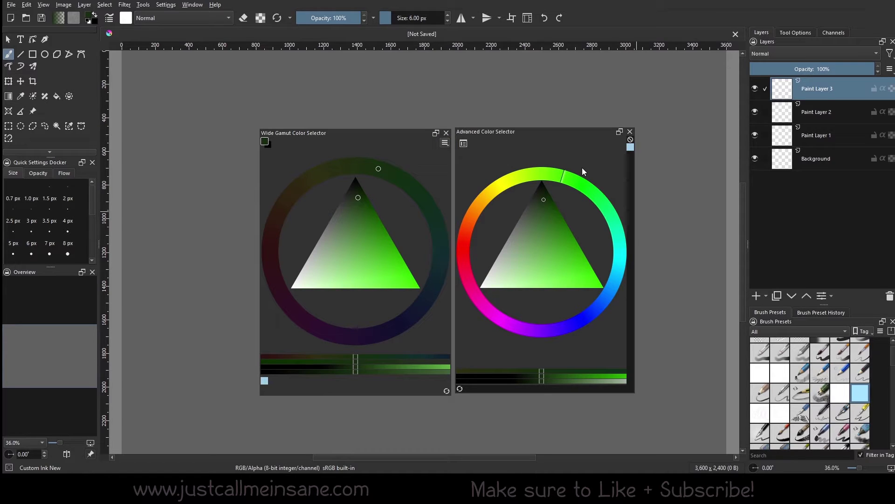
pyautogui.moveTo(556, 190)
pyautogui.mouseDown()
pyautogui.moveTo(521, 193)
pyautogui.moveTo(509, 205)
pyautogui.moveTo(519, 183)
pyautogui.moveTo(535, 196)
pyautogui.moveTo(595, 324)
pyautogui.moveTo(493, 216)
pyautogui.moveTo(616, 252)
pyautogui.moveTo(491, 321)
pyautogui.mouseUp()
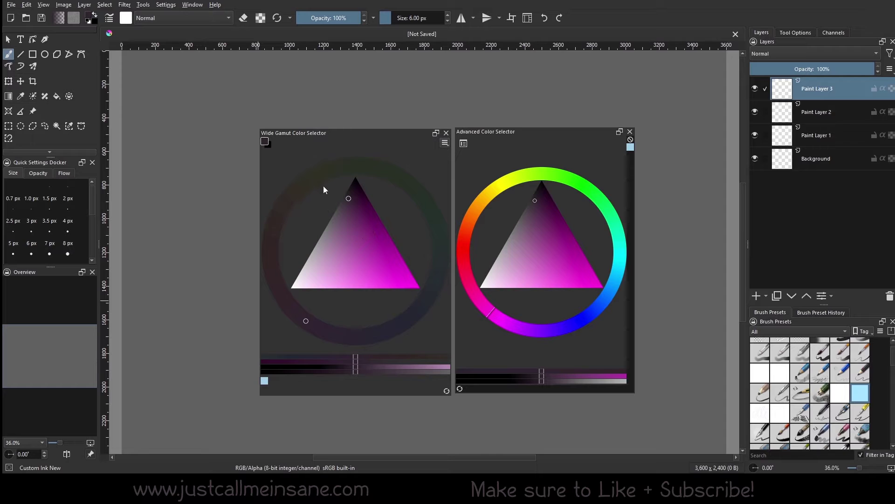
pyautogui.moveTo(409, 187); pyautogui.dragTo(430, 205)
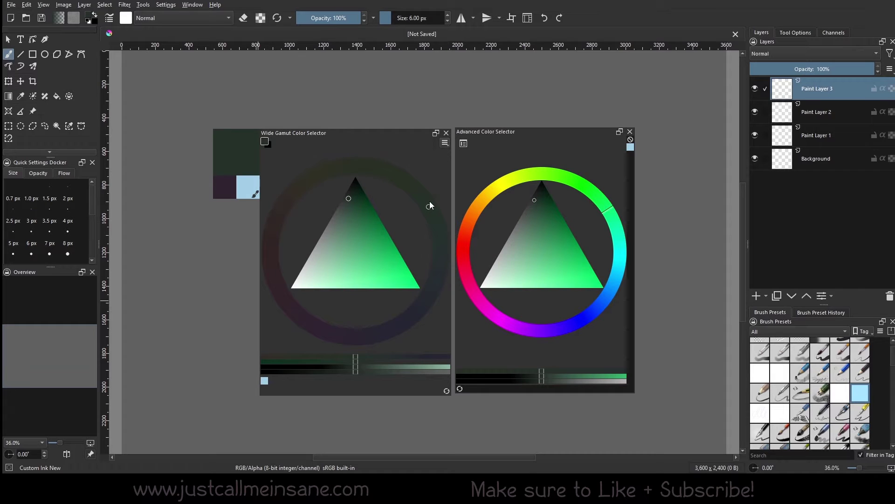
# Step: Pick a dark muted teal, set the brush size to 49.40 px and paint a diagonal stroke in the canvas's upper-left area
pyautogui.click(614, 267)
pyautogui.click(535, 211)
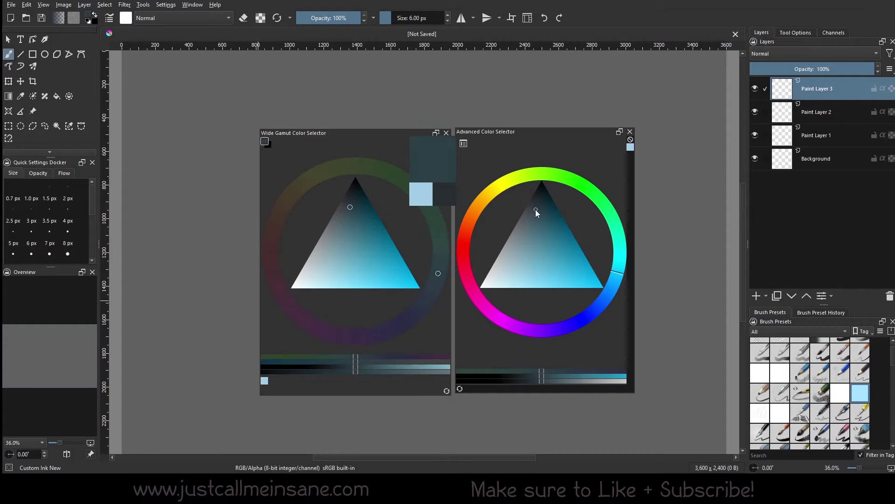
pyautogui.click(536, 211)
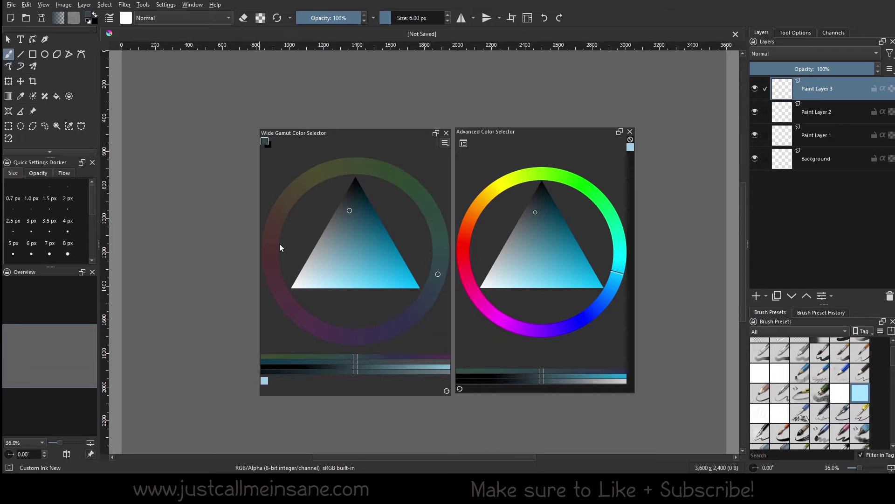
pyautogui.moveTo(620, 234)
pyautogui.mouseDown()
pyautogui.moveTo(602, 196)
pyautogui.moveTo(518, 175)
pyautogui.moveTo(471, 244)
pyautogui.moveTo(478, 295)
pyautogui.moveTo(503, 322)
pyautogui.moveTo(577, 315)
pyautogui.moveTo(539, 176)
pyautogui.moveTo(578, 184)
pyautogui.moveTo(473, 208)
pyautogui.moveTo(470, 218)
pyautogui.moveTo(583, 179)
pyautogui.moveTo(602, 303)
pyautogui.moveTo(606, 233)
pyautogui.mouseUp()
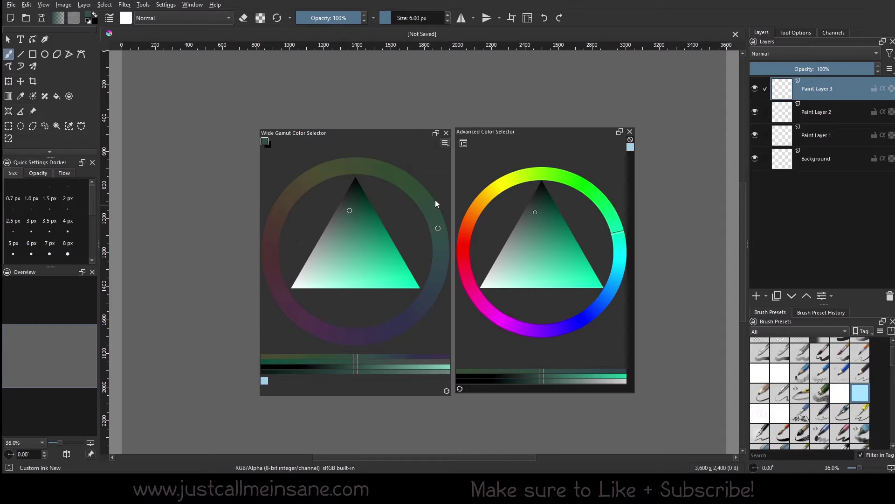
pyautogui.click(402, 18)
pyautogui.moveTo(150, 107); pyautogui.dragTo(199, 152)
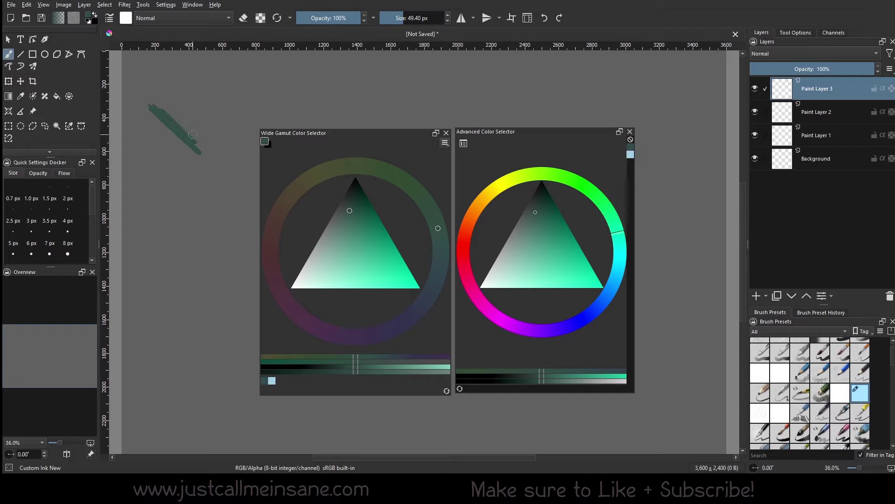
# Step: Paint muted blue, purple and red strokes below the teal one, choosing each hue from the Wide Gamut ring
pyautogui.click(414, 316)
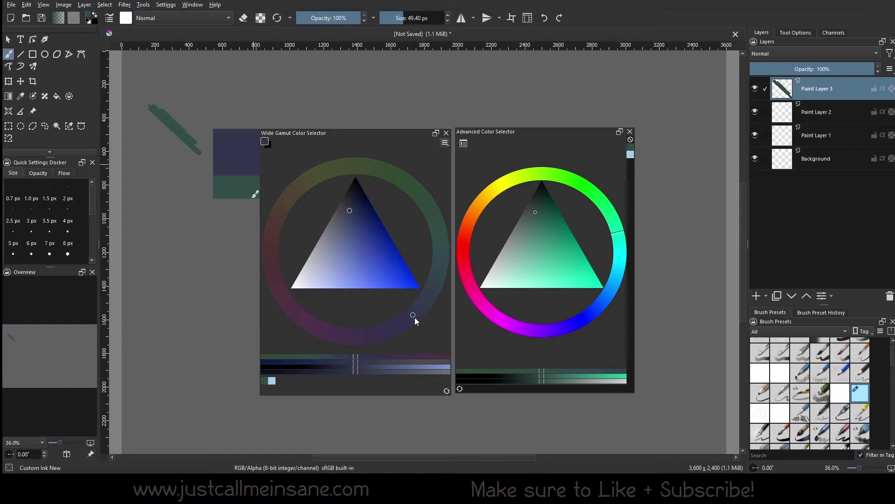
pyautogui.moveTo(193, 188)
pyautogui.mouseDown()
pyautogui.moveTo(151, 152)
pyautogui.moveTo(196, 184)
pyautogui.moveTo(195, 218)
pyautogui.moveTo(205, 231)
pyautogui.mouseUp()
pyautogui.click(337, 335)
pyautogui.click(270, 254)
pyautogui.moveTo(152, 229)
pyautogui.mouseDown()
pyautogui.moveTo(212, 273)
pyautogui.moveTo(190, 255)
pyautogui.mouseUp()
# Step: Add muted yellow and green strokes beside the teal one, choosing both hues from the Wide Gamut ring
pyautogui.click(308, 179)
pyautogui.moveTo(191, 153)
pyautogui.mouseDown()
pyautogui.moveTo(229, 193)
pyautogui.moveTo(201, 157)
pyautogui.mouseUp()
pyautogui.click(387, 171)
pyautogui.moveTo(180, 98)
pyautogui.mouseDown()
pyautogui.moveTo(217, 154)
pyautogui.moveTo(226, 128)
pyautogui.mouseUp()
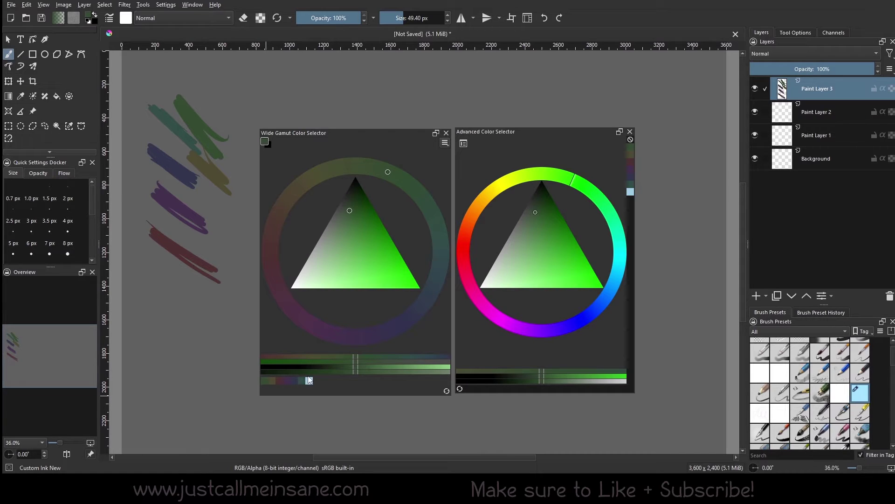
# Step: Choose a dark, highly saturated shade and paint dark blue and purple strokes below the muted swatches
pyautogui.moveTo(369, 254); pyautogui.dragTo(469, 306)
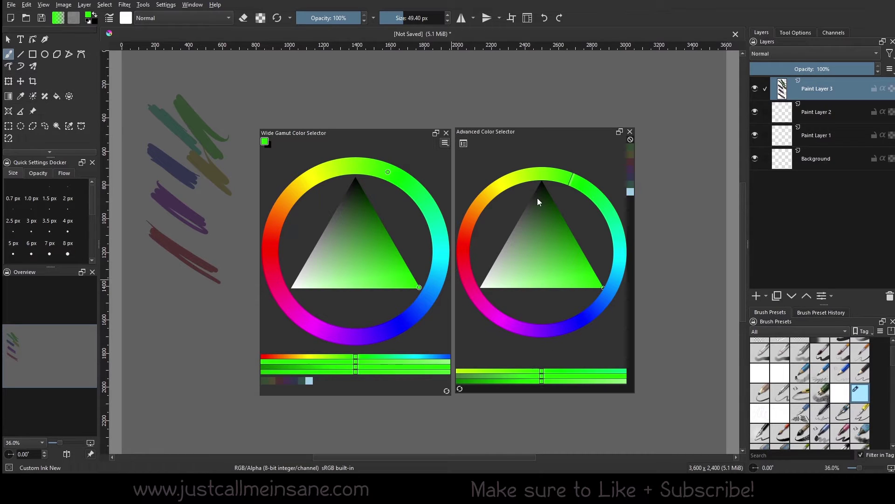
pyautogui.moveTo(372, 221); pyautogui.dragTo(369, 202)
pyautogui.moveTo(308, 186)
pyautogui.mouseDown()
pyautogui.moveTo(277, 238)
pyautogui.moveTo(307, 323)
pyautogui.moveTo(371, 142)
pyautogui.moveTo(429, 333)
pyautogui.moveTo(442, 324)
pyautogui.moveTo(287, 187)
pyautogui.moveTo(443, 321)
pyautogui.moveTo(388, 358)
pyautogui.mouseUp()
pyautogui.moveTo(160, 331)
pyautogui.mouseDown()
pyautogui.moveTo(201, 406)
pyautogui.moveTo(203, 398)
pyautogui.mouseUp()
pyautogui.moveTo(339, 336); pyautogui.dragTo(313, 326)
pyautogui.moveTo(149, 354); pyautogui.dragTo(205, 418)
# Step: Add dark magenta, red and orange-brown strokes alongside the dark blue ones, taking each hue from the Wide Gamut ring
pyautogui.moveTo(315, 319); pyautogui.dragTo(283, 297)
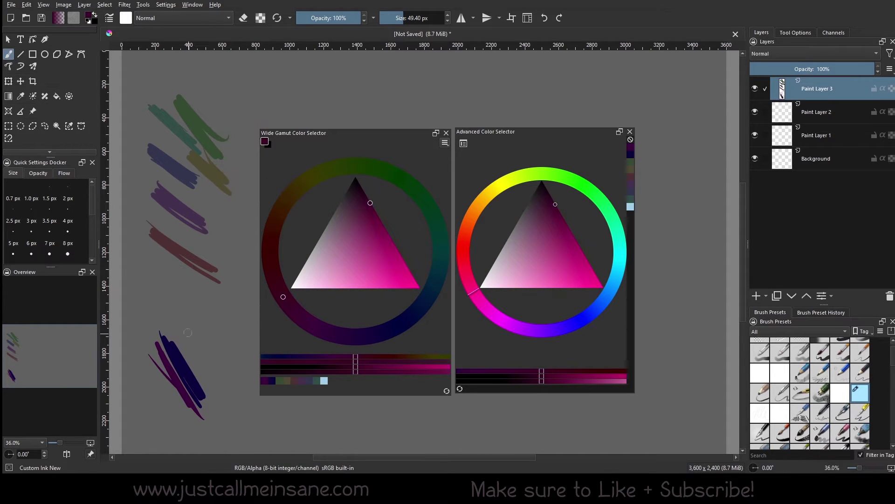
pyautogui.moveTo(190, 328); pyautogui.dragTo(205, 397)
pyautogui.moveTo(287, 265)
pyautogui.mouseDown()
pyautogui.moveTo(281, 277)
pyautogui.moveTo(279, 254)
pyautogui.mouseUp()
pyautogui.moveTo(191, 317); pyautogui.dragTo(219, 373)
pyautogui.click(283, 204)
pyautogui.moveTo(204, 303); pyautogui.dragTo(233, 358)
# Step: Paint dark yellow and dark green strokes across the top of the saturated swatch group
pyautogui.click(326, 171)
pyautogui.moveTo(200, 294); pyautogui.dragTo(180, 347)
pyautogui.click(395, 167)
pyautogui.moveTo(219, 293)
pyautogui.mouseDown()
pyautogui.moveTo(187, 344)
pyautogui.moveTo(195, 344)
pyautogui.mouseUp()
# Step: Finish the saturated swatch group with teal and dark blue strokes along its right side
pyautogui.moveTo(439, 222); pyautogui.dragTo(441, 255)
pyautogui.moveTo(235, 296); pyautogui.dragTo(203, 354)
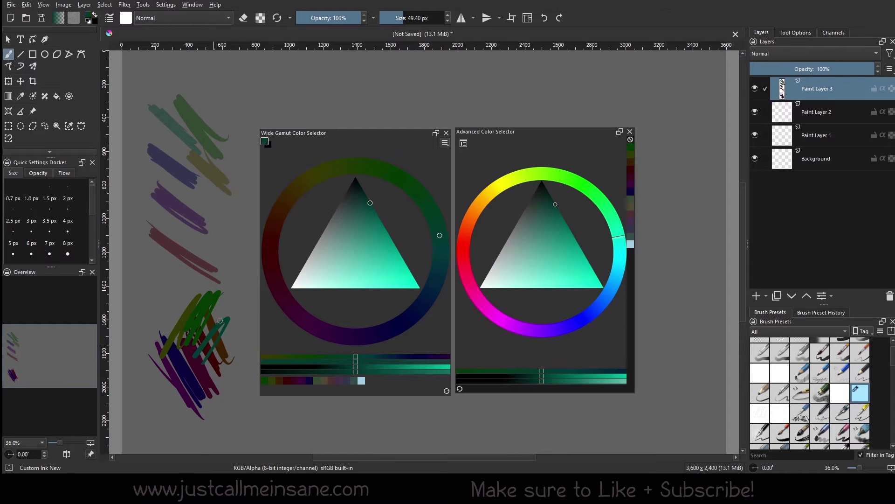
pyautogui.moveTo(445, 256); pyautogui.dragTo(439, 269)
pyautogui.moveTo(219, 375)
pyautogui.mouseDown()
pyautogui.moveTo(218, 398)
pyautogui.moveTo(190, 413)
pyautogui.mouseUp()
pyautogui.click(437, 280)
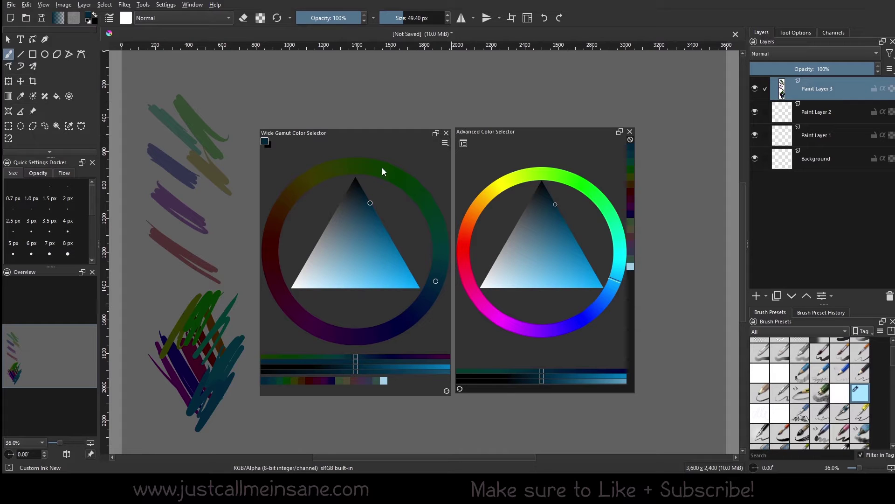
# Step: Switch the Wide Gamut Color Selector's color model to HSL
pyautogui.click(445, 143)
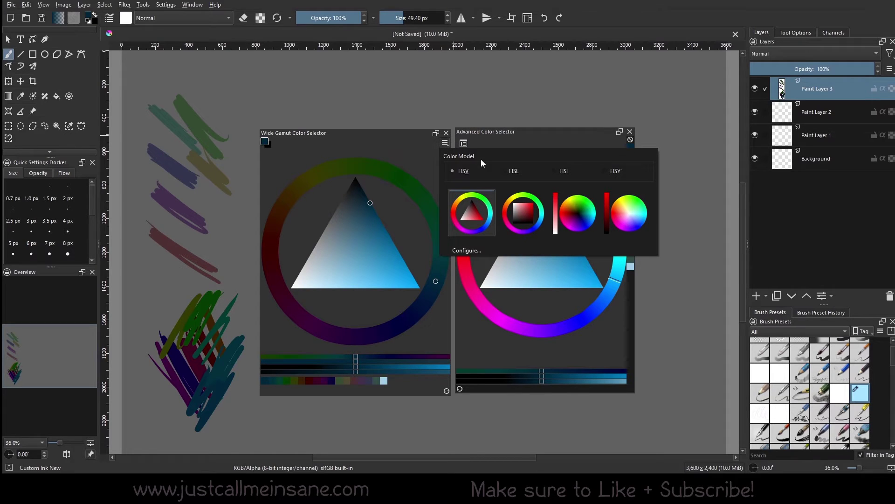
pyautogui.click(493, 150)
pyautogui.click(446, 143)
pyautogui.moveTo(447, 144)
pyautogui.click(514, 171)
pyautogui.click(566, 177)
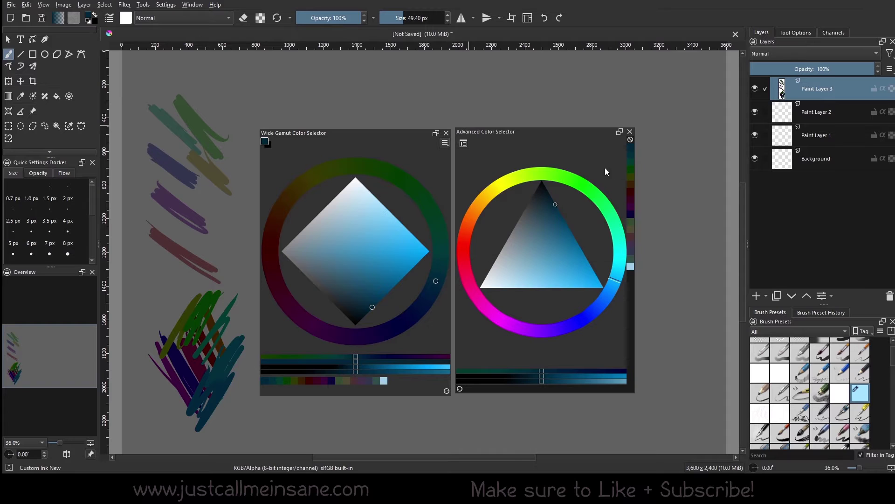
# Step: Try the HSI and HSY' color models in the Wide Gamut Color Selector, and return it to HSV
pyautogui.click(445, 144)
pyautogui.click(564, 171)
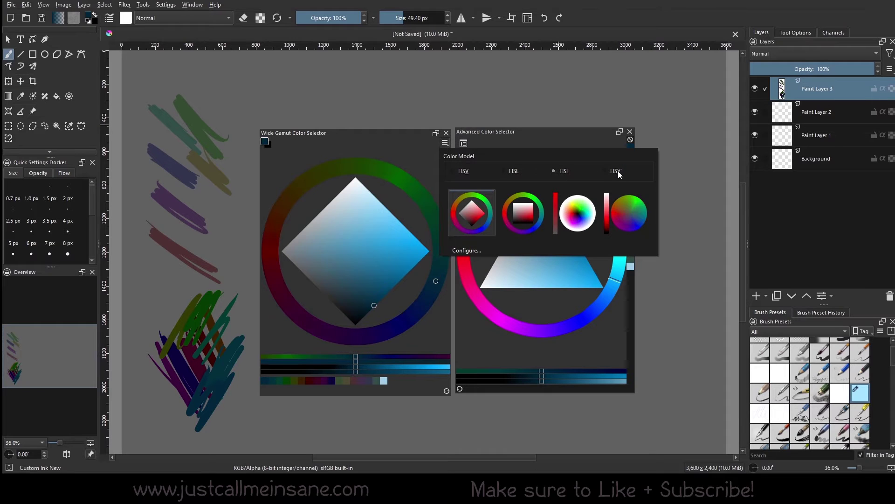
pyautogui.click(616, 171)
pyautogui.click(464, 172)
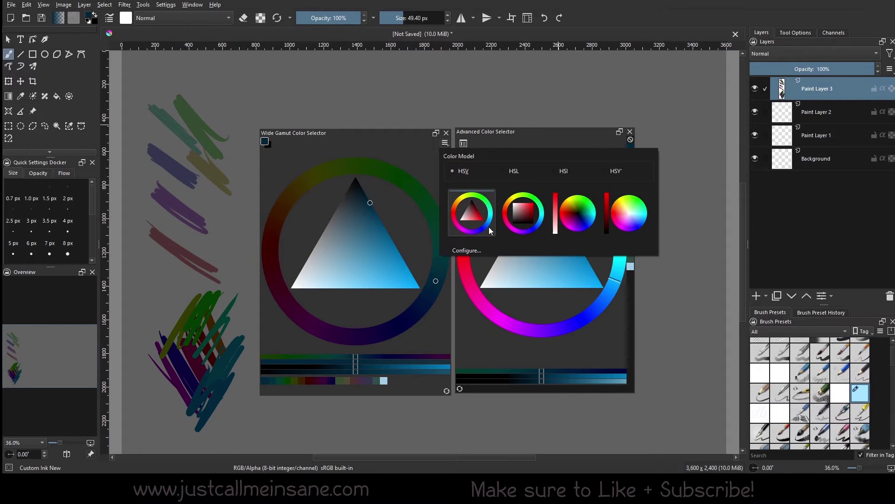
# Step: Try the square-in-ring shape and both round color wheel shapes of the Wide Gamut Color Selector under HSV
pyautogui.click(523, 212)
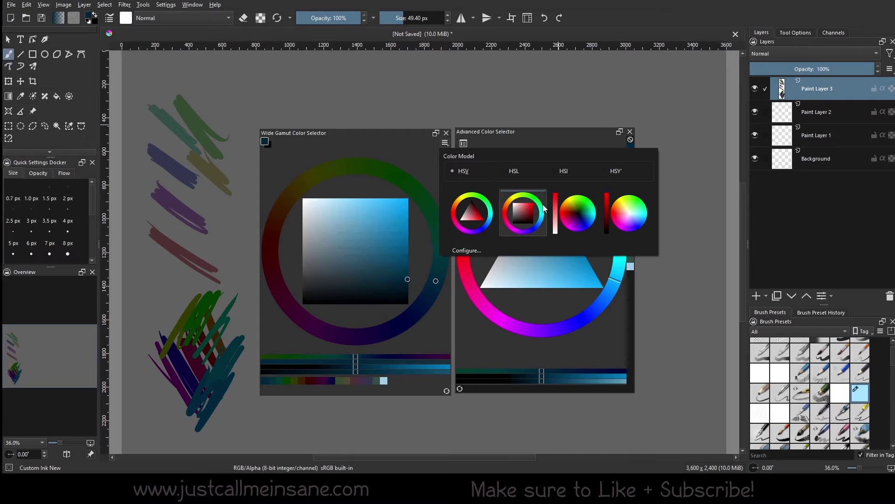
pyautogui.click(586, 212)
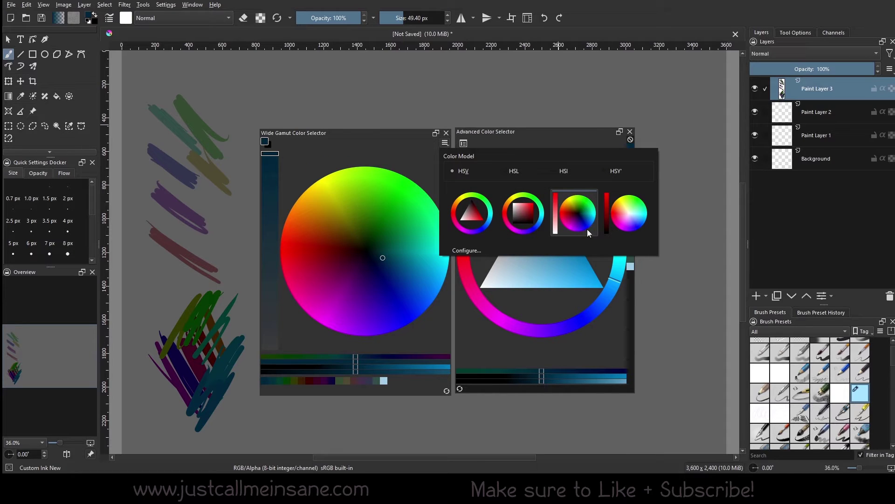
pyautogui.click(630, 217)
pyautogui.click(585, 207)
pyautogui.click(629, 214)
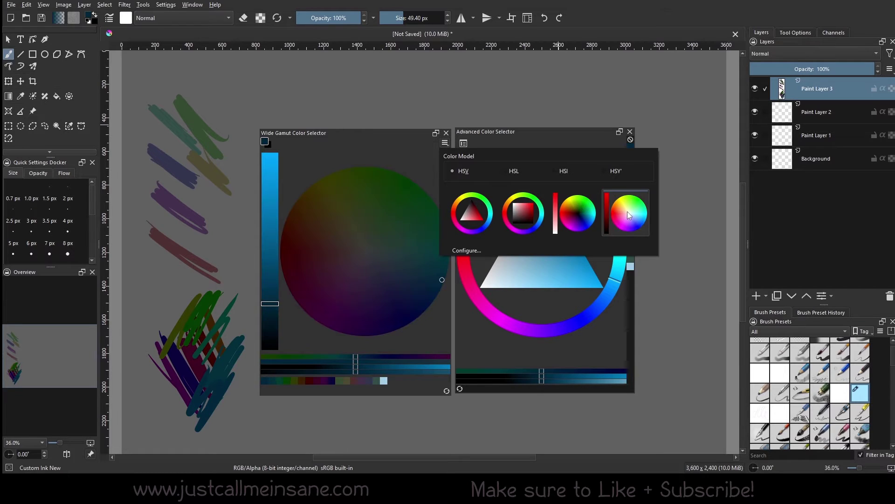
pyautogui.click(585, 213)
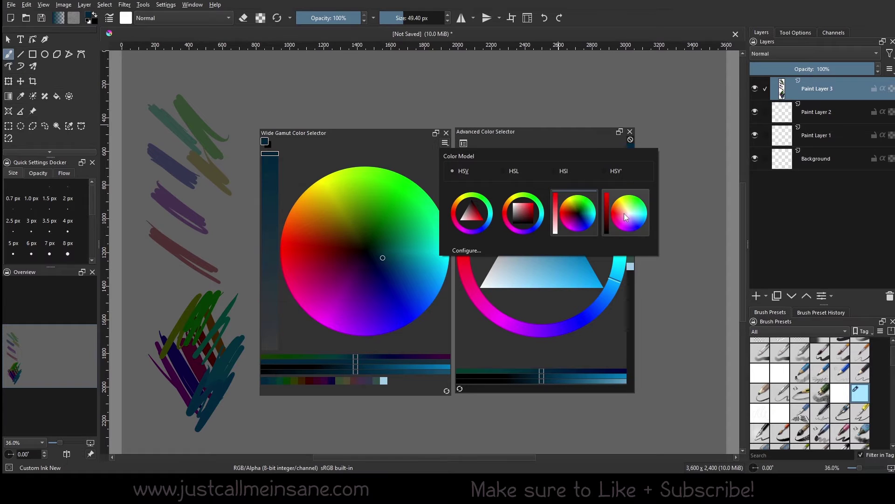
# Step: Switch the selector to HSI and then HSY', trying the square-in-ring and both round wheel shapes under HSY'
pyautogui.click(569, 171)
pyautogui.click(619, 170)
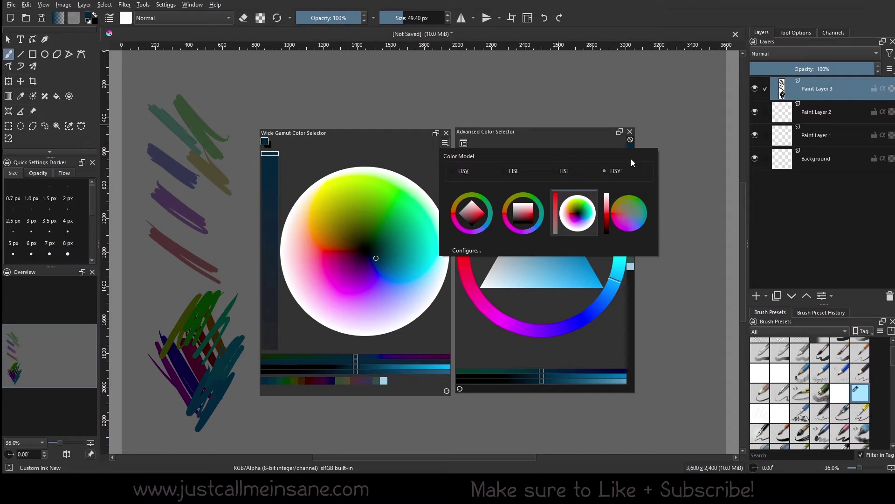
pyautogui.click(523, 213)
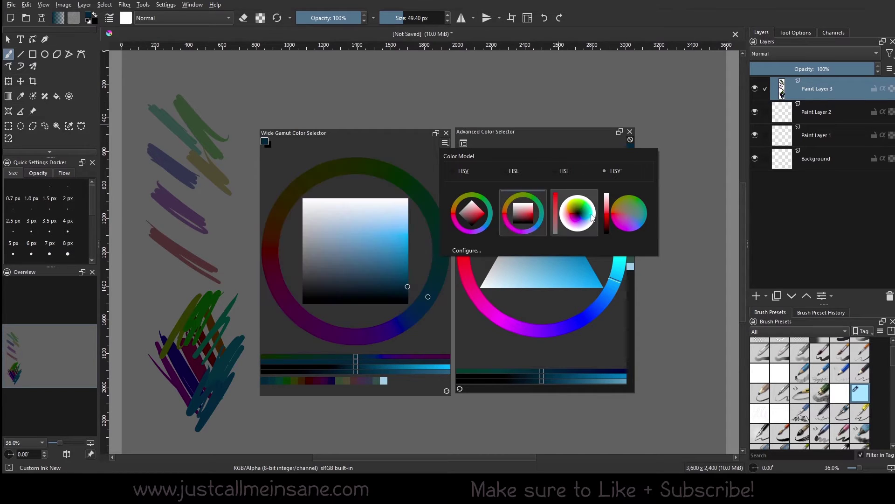
pyautogui.click(578, 210)
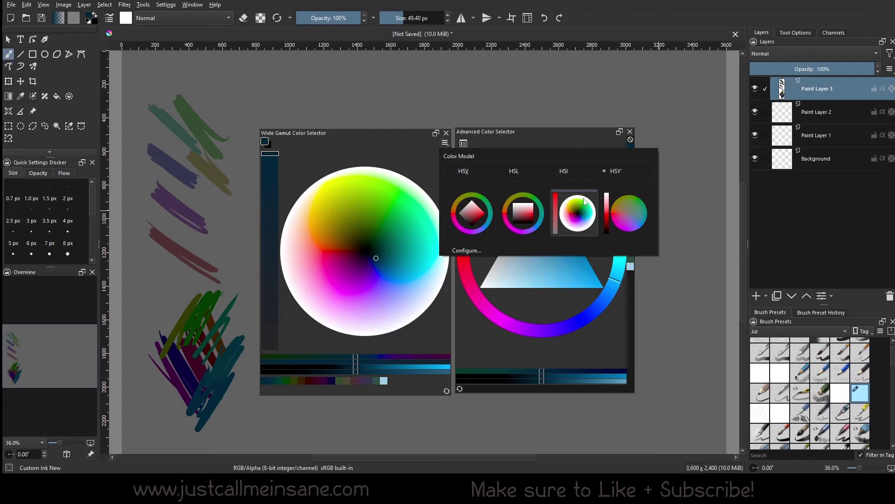
pyautogui.click(631, 200)
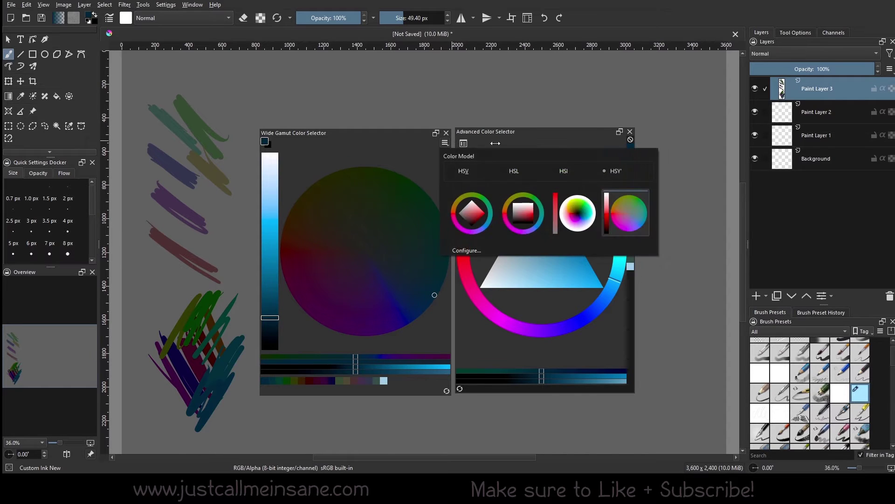
# Step: Preview the white-rimmed round wheel under HSI, and set the selector to HSL with the square-in-ring shape
pyautogui.click(567, 171)
pyautogui.click(582, 205)
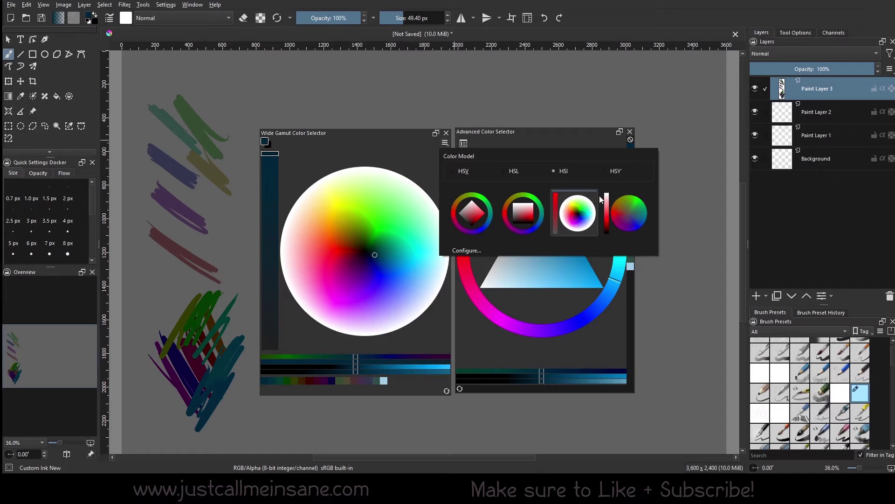
pyautogui.click(521, 170)
pyautogui.click(523, 213)
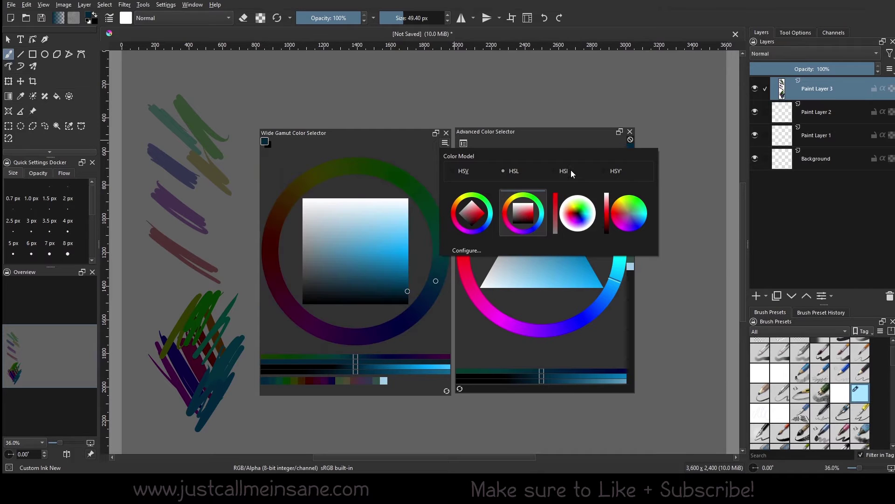
# Step: Try the white-rimmed round wheel under HSL, and both round wheel shapes under HSY'
pyautogui.click(577, 213)
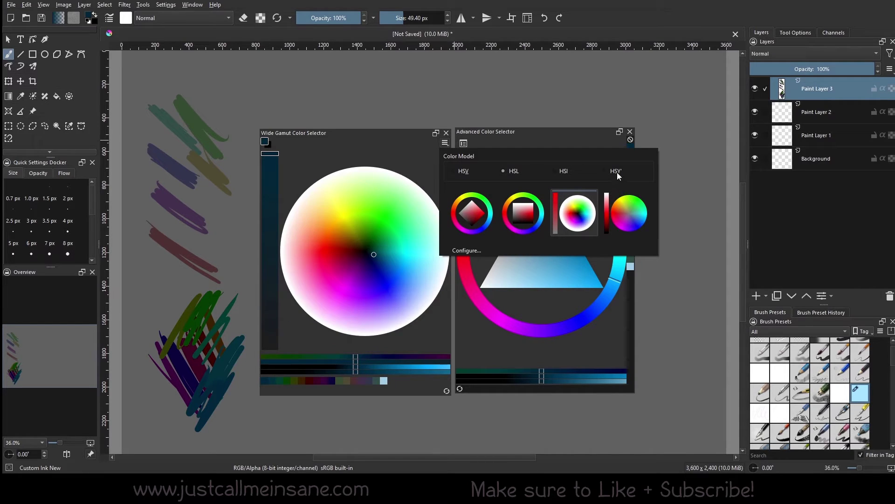
pyautogui.click(617, 171)
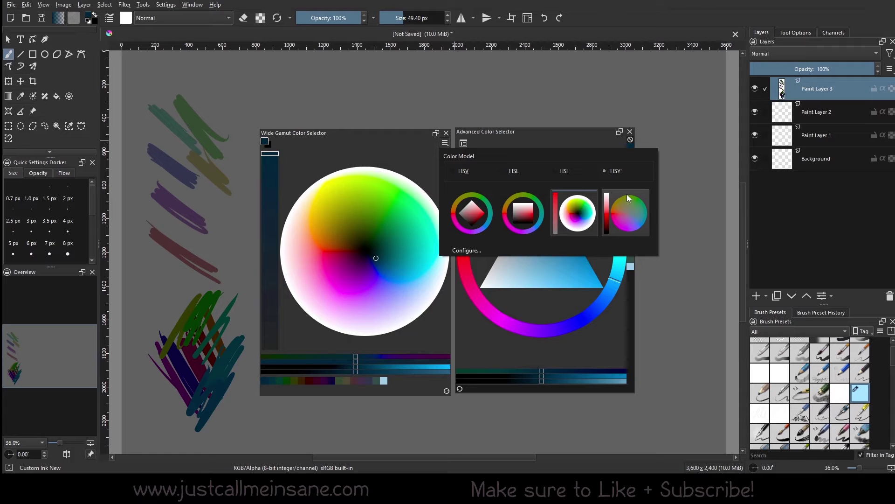
pyautogui.click(646, 198)
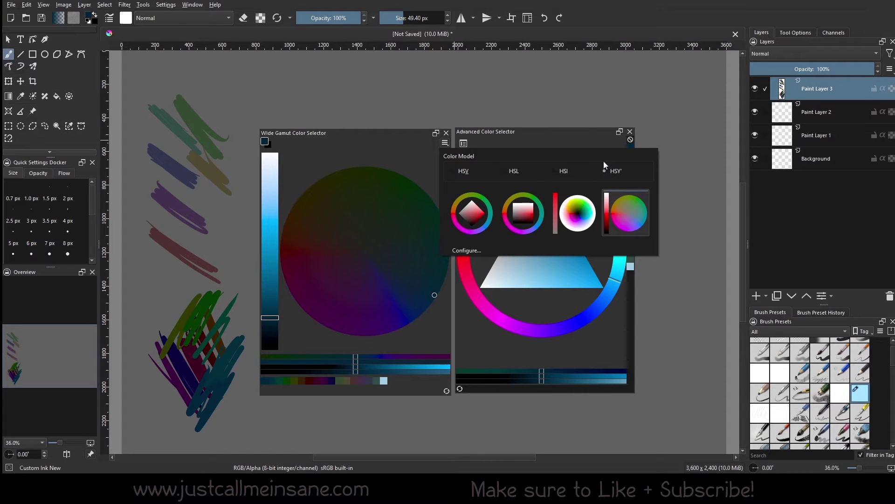
# Step: Set the Wide Gamut Color Selector to the HSI color model with the square-in-ring shape
pyautogui.click(563, 173)
pyautogui.click(509, 175)
pyautogui.click(444, 143)
pyautogui.click(541, 203)
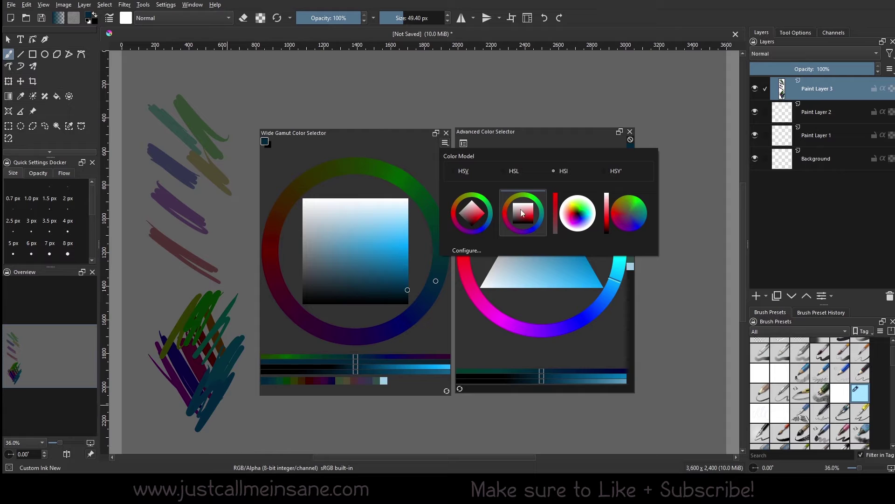
# Step: Set the Wide Gamut Color Selector's Hue Ring Appearance to Static in its configuration
pyautogui.click(472, 251)
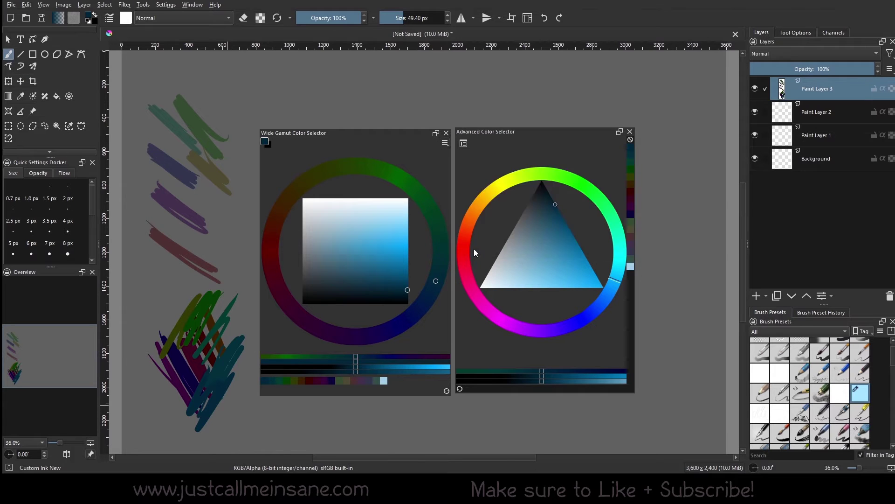
pyautogui.moveTo(446, 112); pyautogui.dragTo(540, 195)
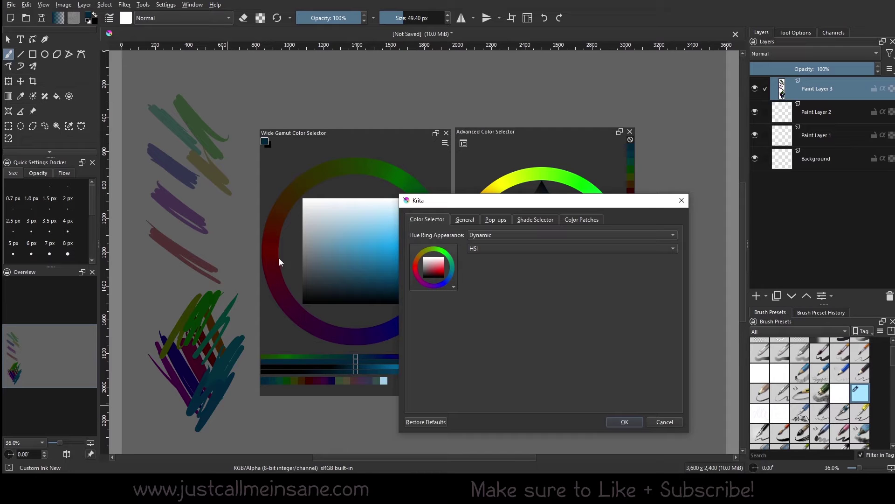
pyautogui.moveTo(462, 200); pyautogui.dragTo(537, 175)
pyautogui.click(573, 209)
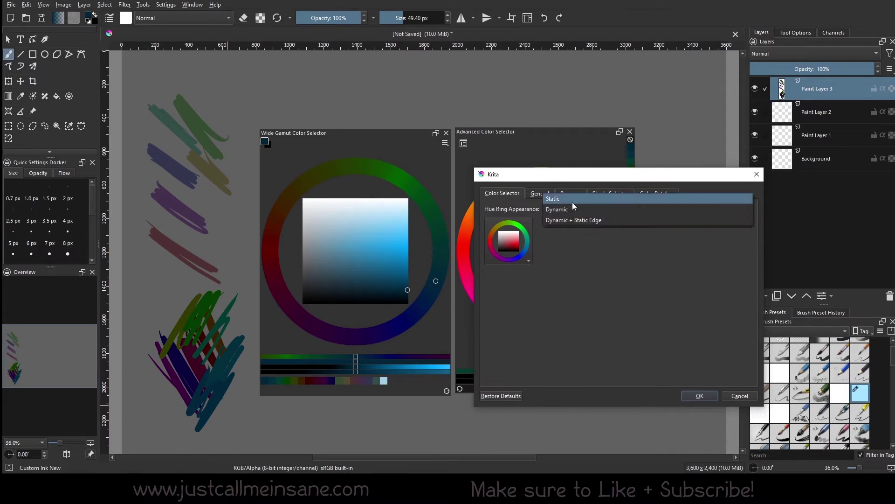
pyautogui.click(566, 198)
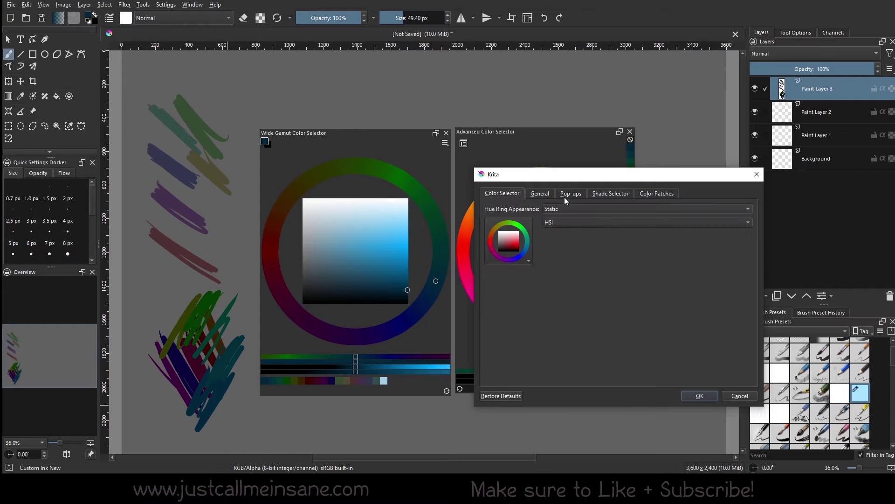
pyautogui.click(699, 396)
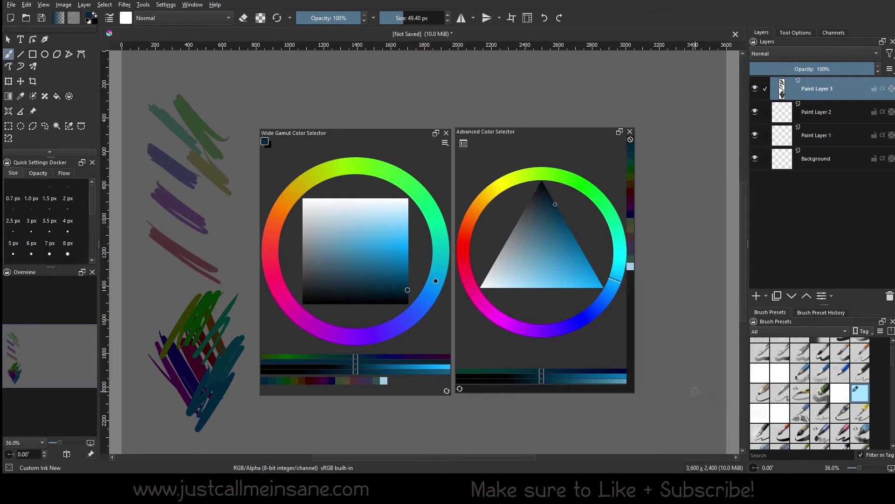
# Step: Pick a muted grayish blue in the Wide Gamut Color Selector, and switch its color model to HSV
pyautogui.moveTo(437, 279)
pyautogui.mouseDown()
pyautogui.moveTo(403, 341)
pyautogui.moveTo(285, 200)
pyautogui.moveTo(365, 322)
pyautogui.moveTo(299, 315)
pyautogui.moveTo(447, 310)
pyautogui.mouseUp()
pyautogui.moveTo(403, 272)
pyautogui.mouseDown()
pyautogui.moveTo(349, 254)
pyautogui.moveTo(381, 215)
pyautogui.moveTo(379, 246)
pyautogui.moveTo(326, 246)
pyautogui.mouseUp()
pyautogui.click(445, 143)
pyautogui.click(469, 172)
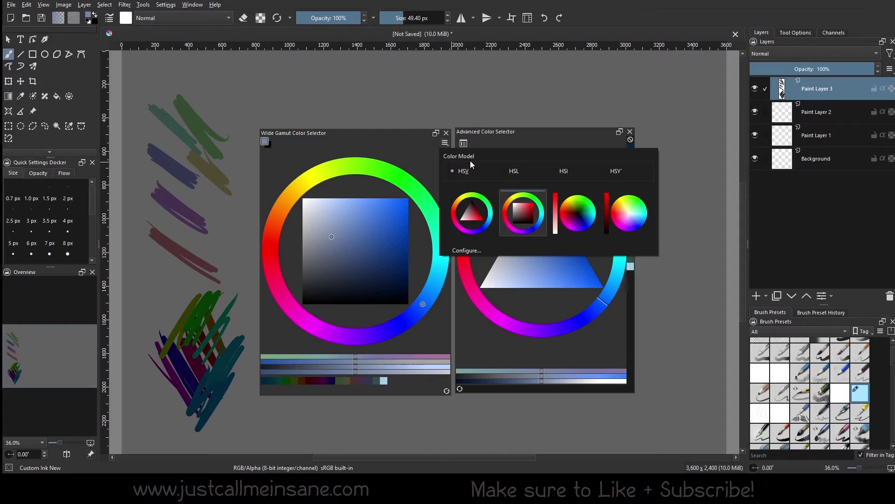
# Step: Choose a magenta hue on the Wide Gamut Color Selector's ring and a medium-saturation shade in its square
pyautogui.click(393, 157)
pyautogui.moveTo(292, 196); pyautogui.dragTo(314, 326)
pyautogui.moveTo(420, 225)
pyautogui.mouseDown()
pyautogui.moveTo(371, 257)
pyautogui.moveTo(391, 267)
pyautogui.moveTo(343, 211)
pyautogui.moveTo(306, 279)
pyautogui.moveTo(356, 265)
pyautogui.moveTo(369, 228)
pyautogui.moveTo(361, 231)
pyautogui.mouseUp()
# Step: Set the Hue Ring Appearance to Dynamic, and pick a muted dark green in the Wide Gamut Color Selector
pyautogui.click(442, 141)
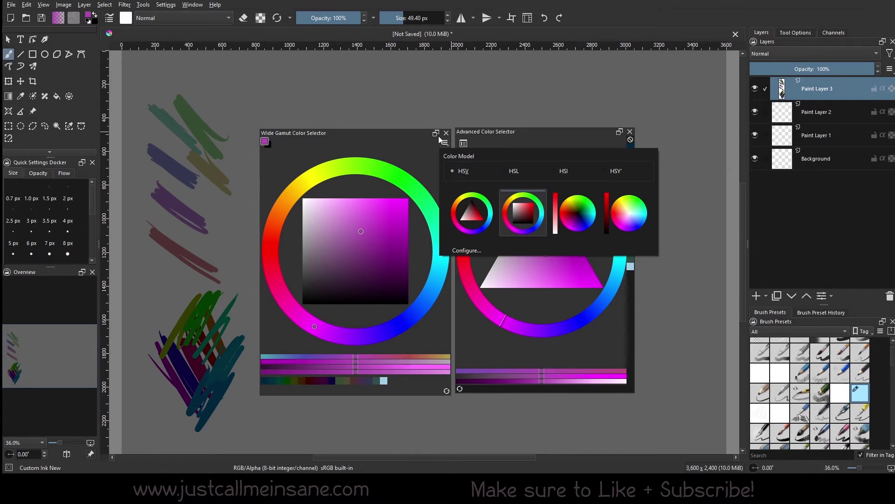
pyautogui.click(481, 247)
pyautogui.moveTo(434, 113); pyautogui.dragTo(589, 171)
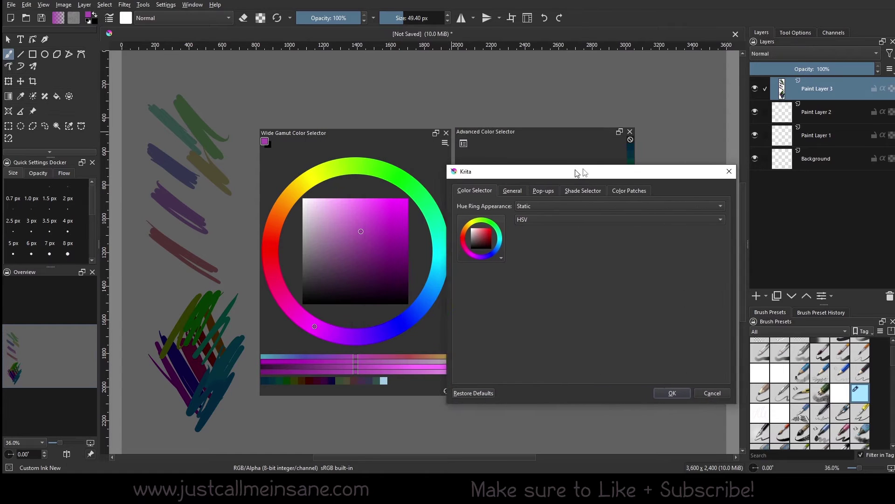
pyautogui.click(544, 205)
pyautogui.click(568, 213)
pyautogui.click(686, 391)
pyautogui.moveTo(388, 248)
pyautogui.mouseDown()
pyautogui.moveTo(328, 261)
pyautogui.moveTo(363, 231)
pyautogui.moveTo(336, 282)
pyautogui.moveTo(377, 274)
pyautogui.moveTo(348, 185)
pyautogui.moveTo(366, 256)
pyautogui.moveTo(320, 243)
pyautogui.moveTo(357, 250)
pyautogui.mouseUp()
pyautogui.moveTo(420, 207)
pyautogui.mouseDown()
pyautogui.moveTo(382, 337)
pyautogui.moveTo(418, 185)
pyautogui.mouseUp()
# Step: Set the Wide Gamut Color Selector's Hue Ring Appearance to Dynamic + Static Edge
pyautogui.click(445, 143)
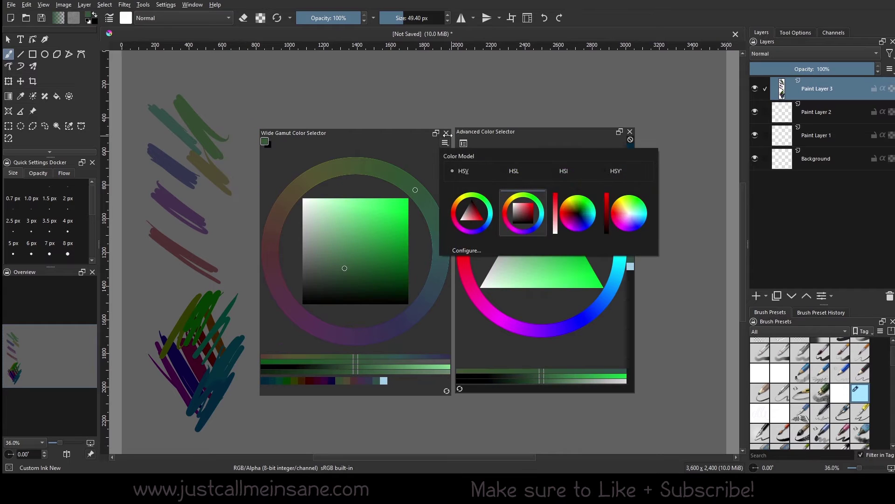
pyautogui.click(469, 247)
pyautogui.click(455, 145)
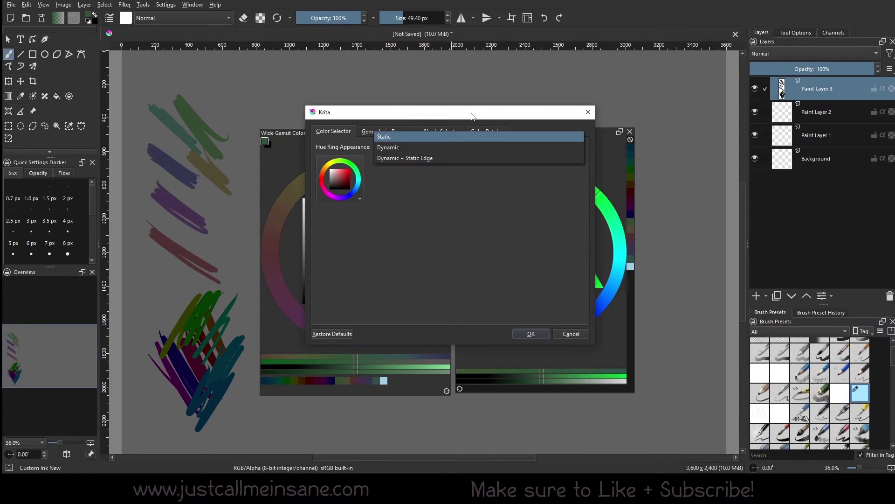
pyautogui.click(443, 158)
pyautogui.click(531, 334)
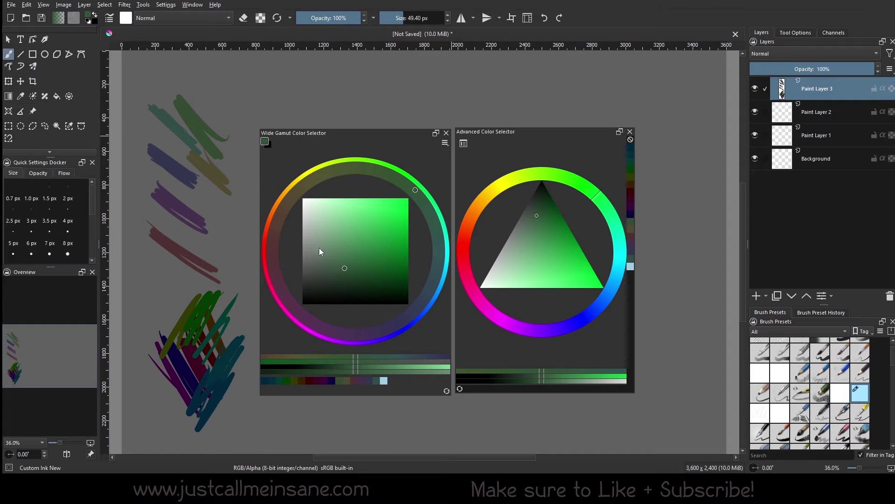
# Step: Sample a near-neutral gray, a grayish green and a saturated dark green in the Wide Gamut Color Selector's square
pyautogui.click(312, 262)
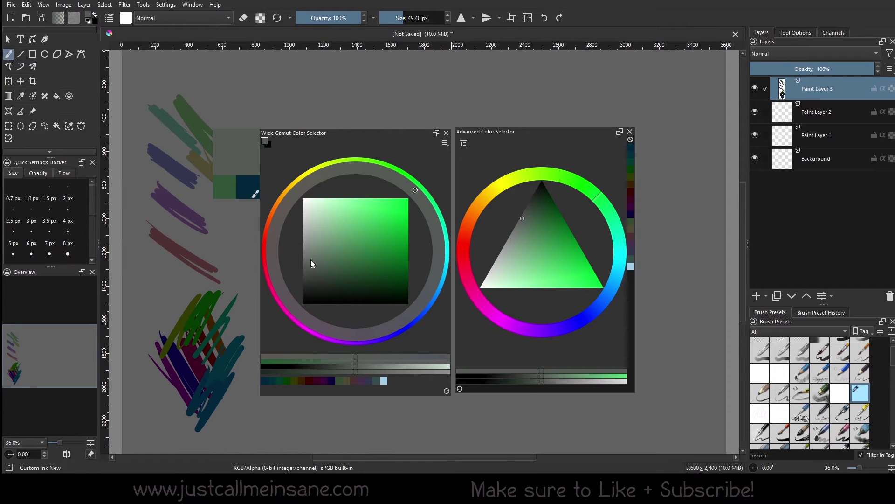
pyautogui.click(323, 253)
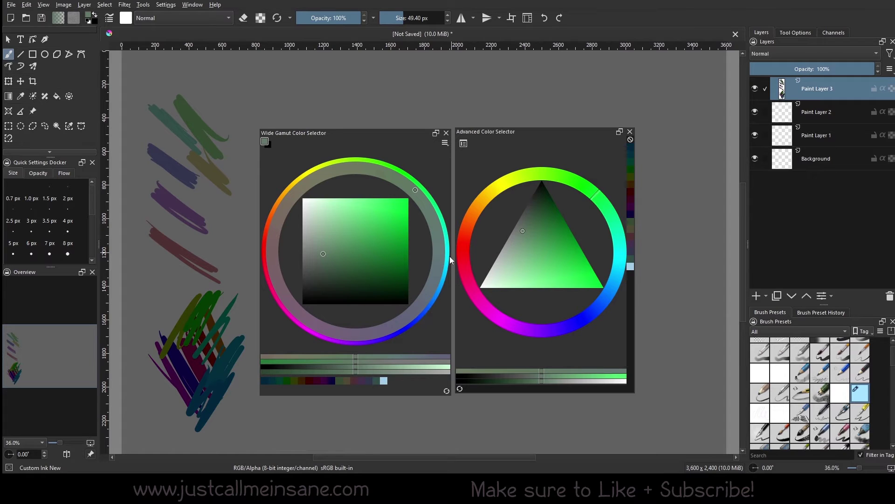
pyautogui.click(380, 267)
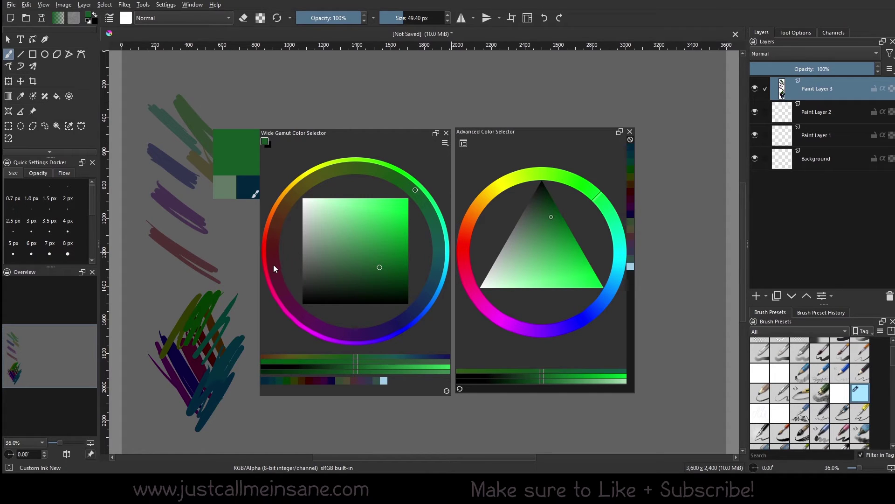
# Step: Change the hue to red and shift it to orange on the Wide Gamut Color Selector's ring, keeping a dark shade
pyautogui.click(272, 252)
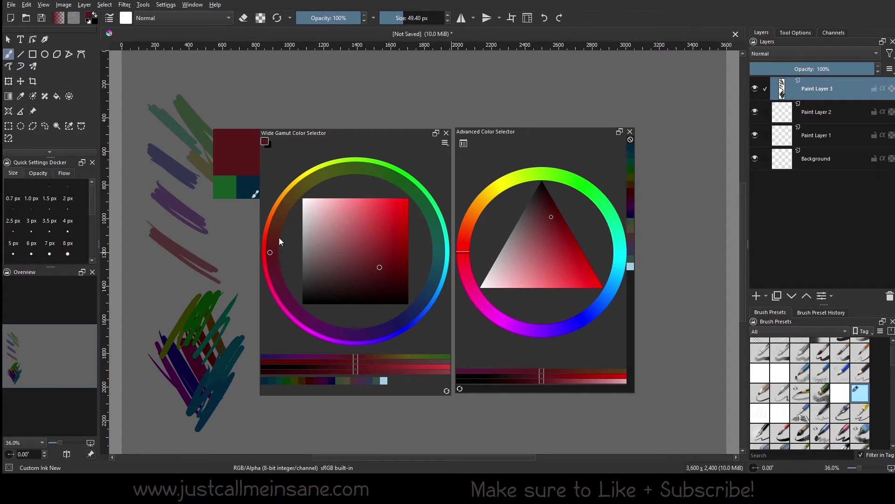
pyautogui.click(271, 253)
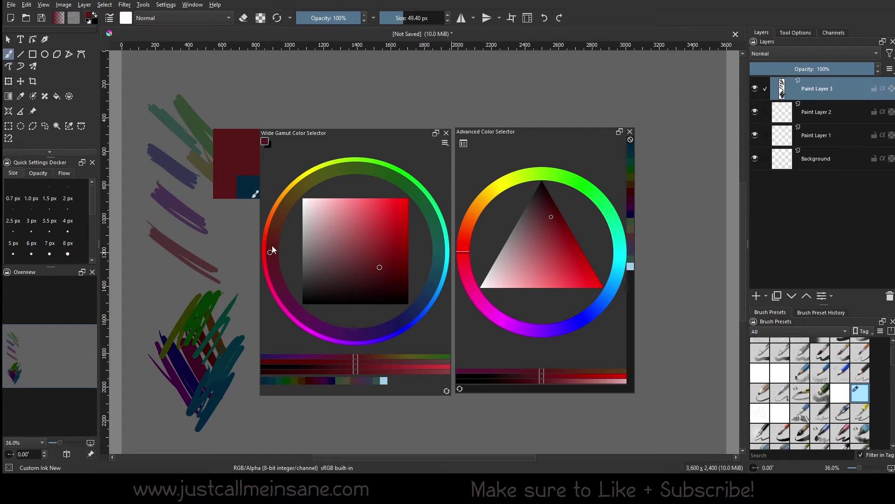
pyautogui.click(275, 236)
pyautogui.moveTo(274, 235); pyautogui.dragTo(279, 220)
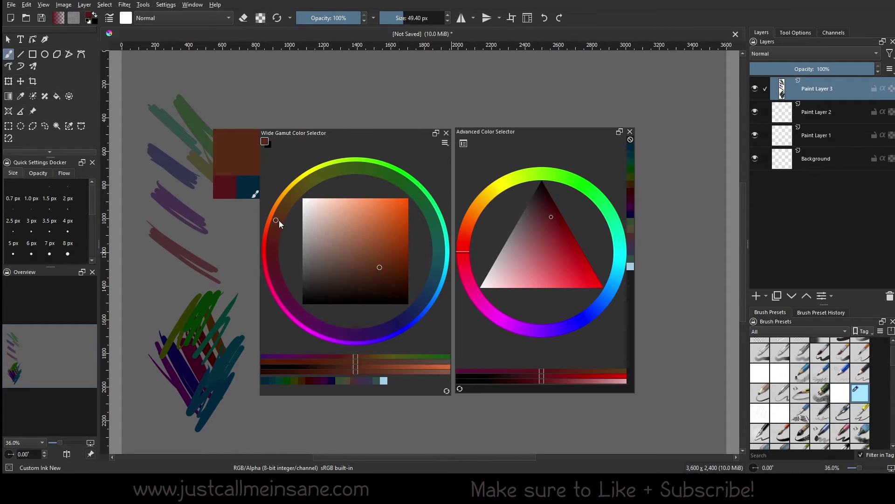
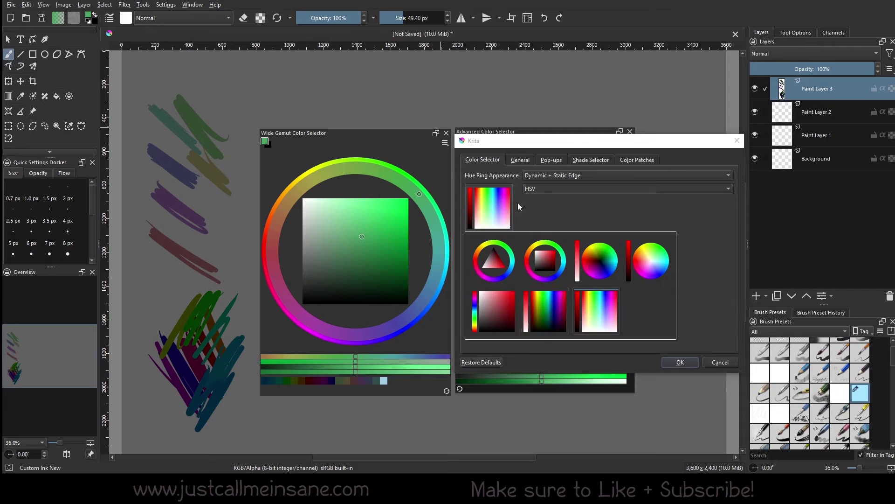
# Step: Set the Wide Gamut Color Selector's shape to the hue-and-value rectangle with a separate saturation bar, keeping HSV
pyautogui.click(505, 254)
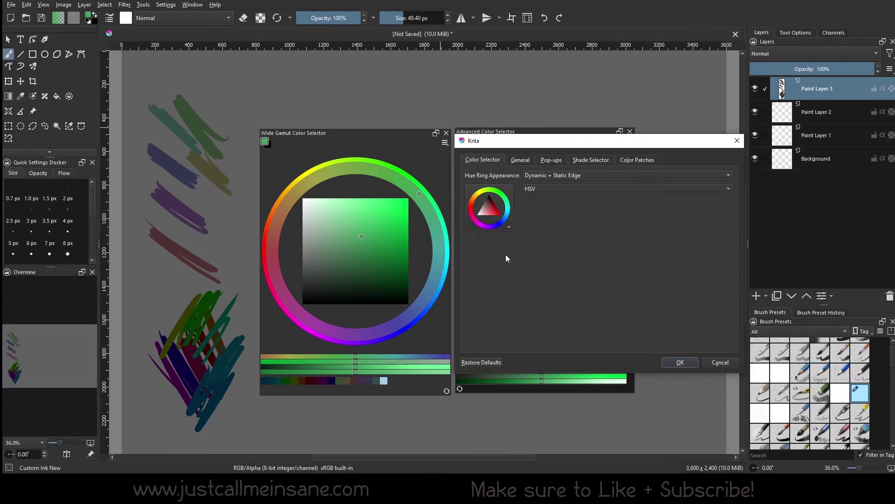
pyautogui.click(507, 208)
pyautogui.click(546, 297)
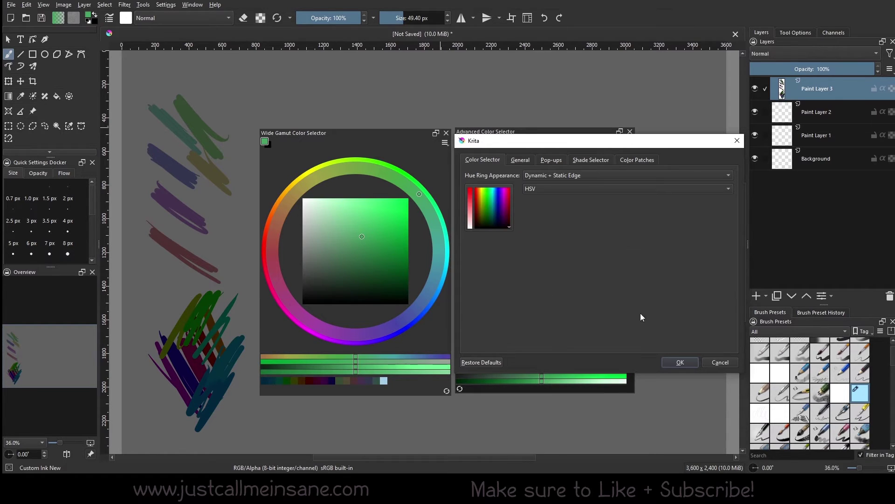
pyautogui.click(679, 362)
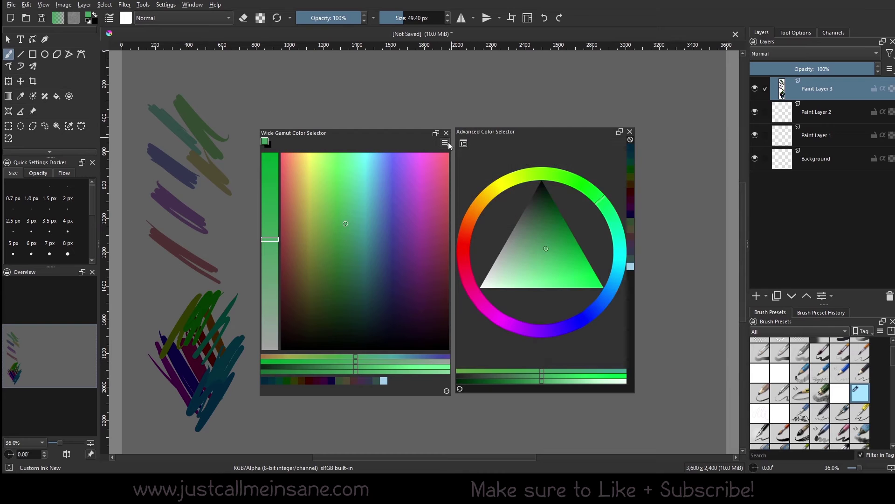
# Step: Try the HSI and HSY' color models in the Wide Gamut Color Selector and return to HSV
pyautogui.click(463, 143)
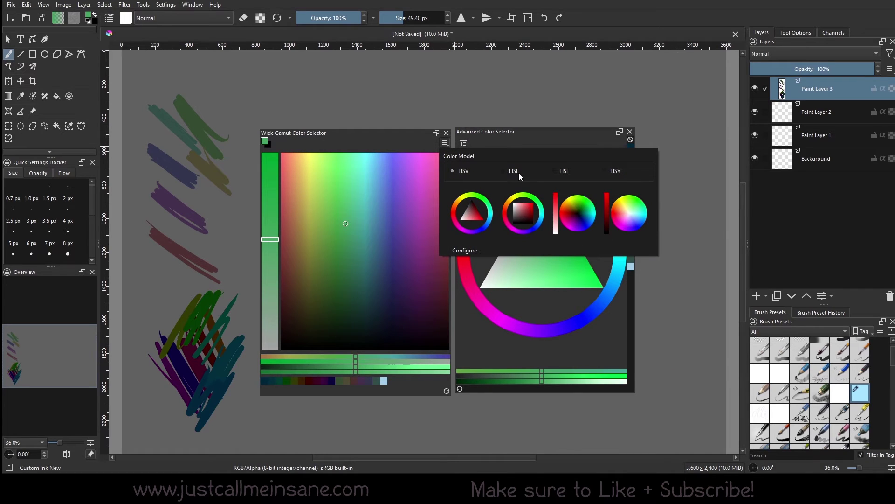
pyautogui.click(564, 171)
pyautogui.click(616, 171)
pyautogui.click(464, 171)
# Step: Open the Wide Gamut Color Selector's configuration and look through its General and Pop-ups settings
pyautogui.click(472, 251)
pyautogui.moveTo(464, 112); pyautogui.dragTo(622, 193)
pyautogui.click(539, 212)
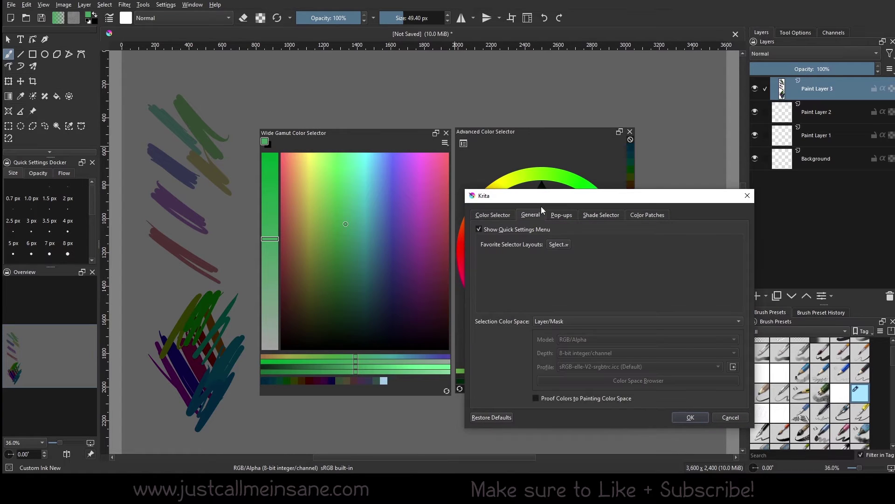
pyautogui.click(619, 213)
pyautogui.click(567, 214)
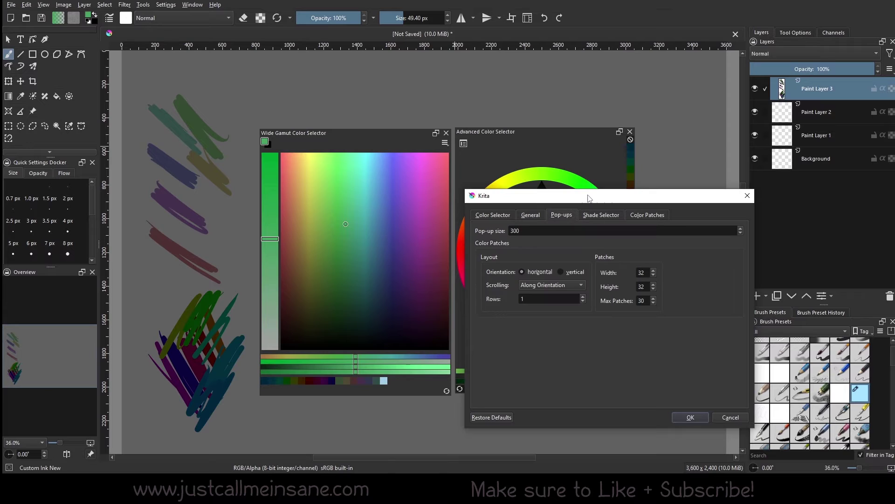
pyautogui.click(531, 215)
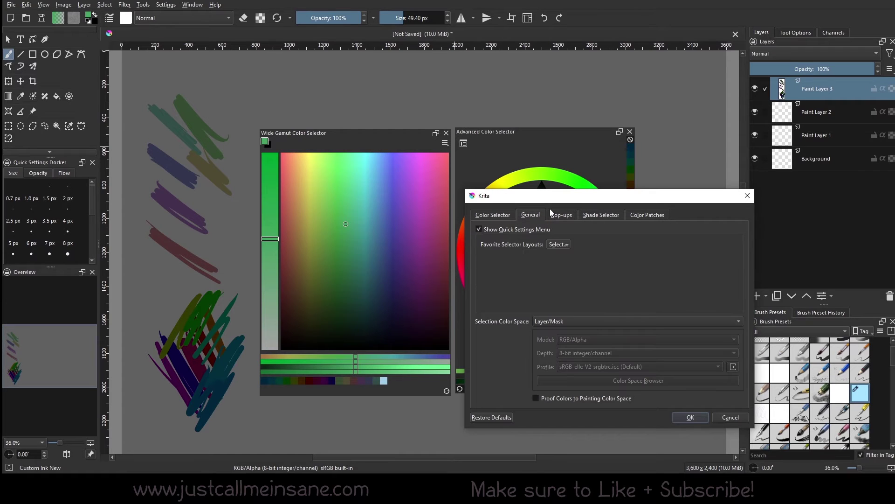
# Step: In the favorite selector layouts, replace the hue-value wheel with the hue-and-value rectangle that has a saturation bar
pyautogui.moveTo(579, 196); pyautogui.dragTo(579, 175)
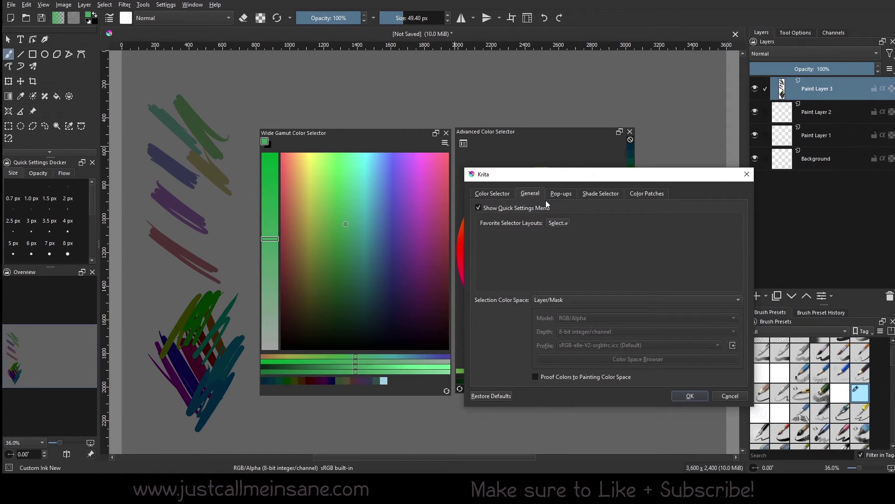
pyautogui.click(560, 223)
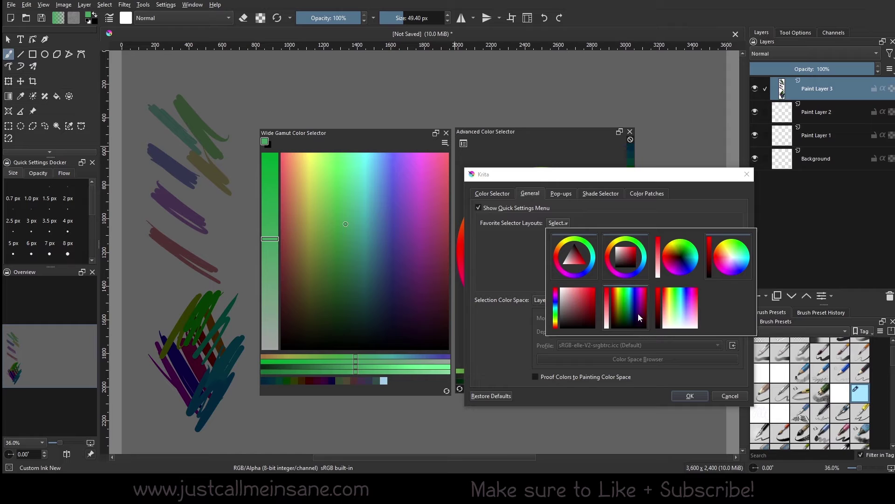
pyautogui.click(690, 345)
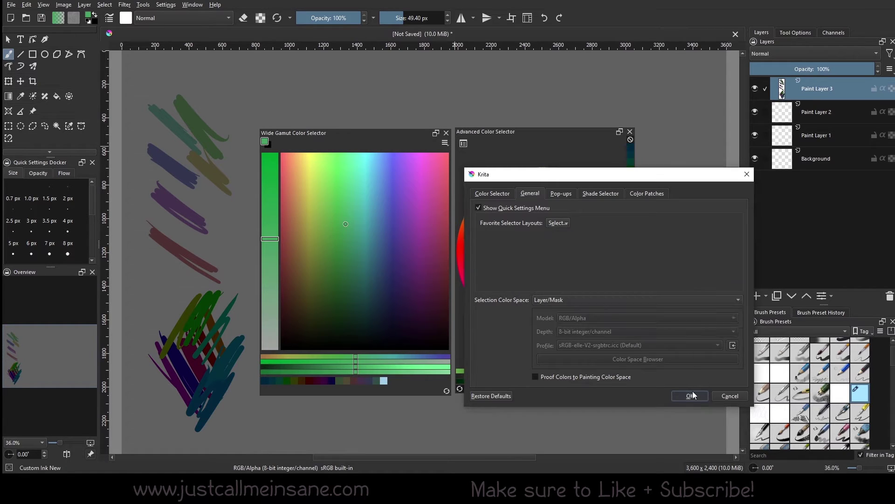
pyautogui.click(691, 393)
# Step: Compare the HSL, HSI and HSY' color models on the rectangular selector in two passes, returning to HSV each time
pyautogui.click(445, 142)
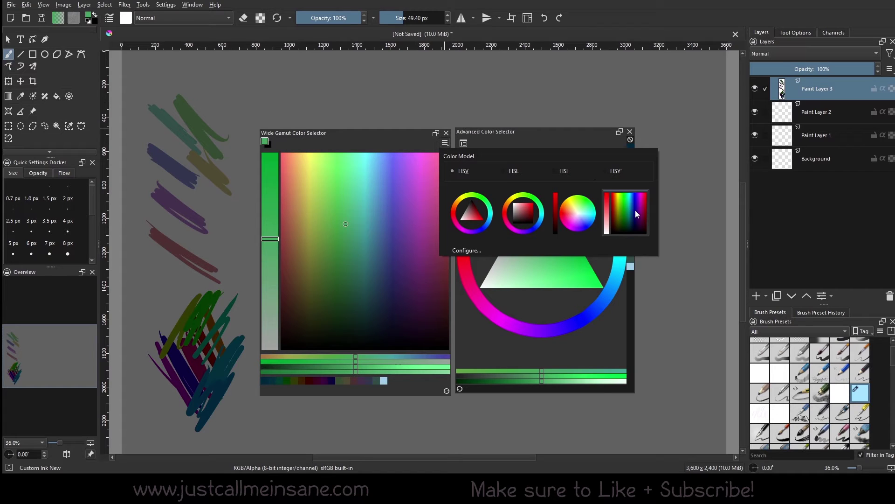
pyautogui.click(522, 169)
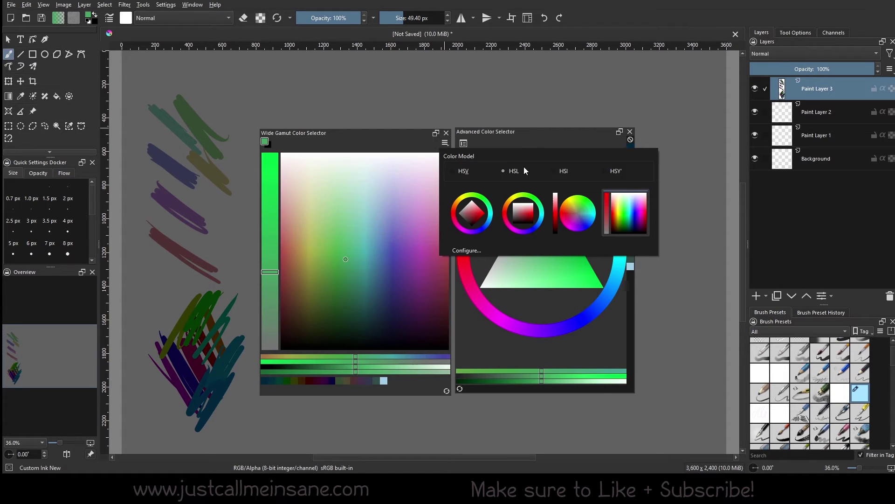
pyautogui.click(566, 173)
pyautogui.click(616, 171)
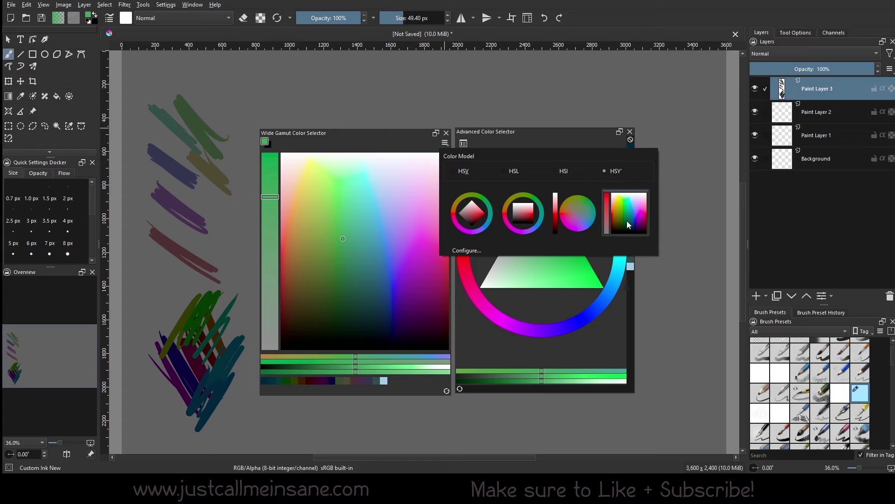
pyautogui.click(463, 171)
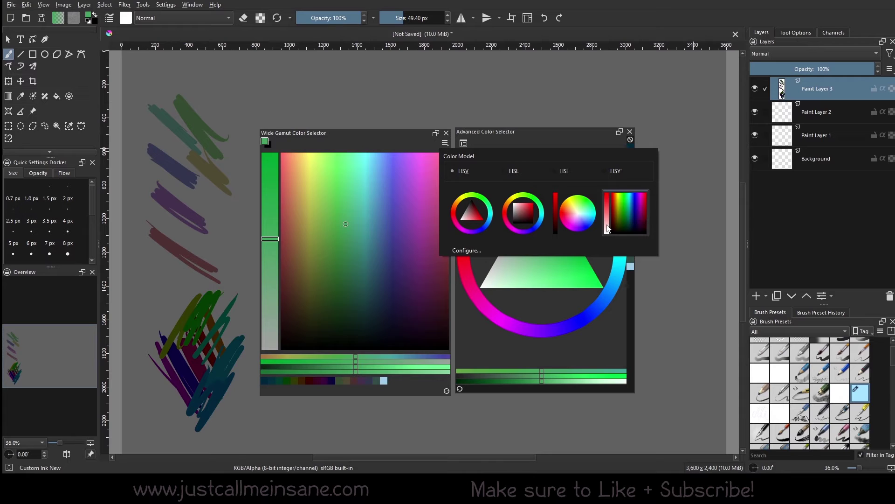
pyautogui.click(564, 171)
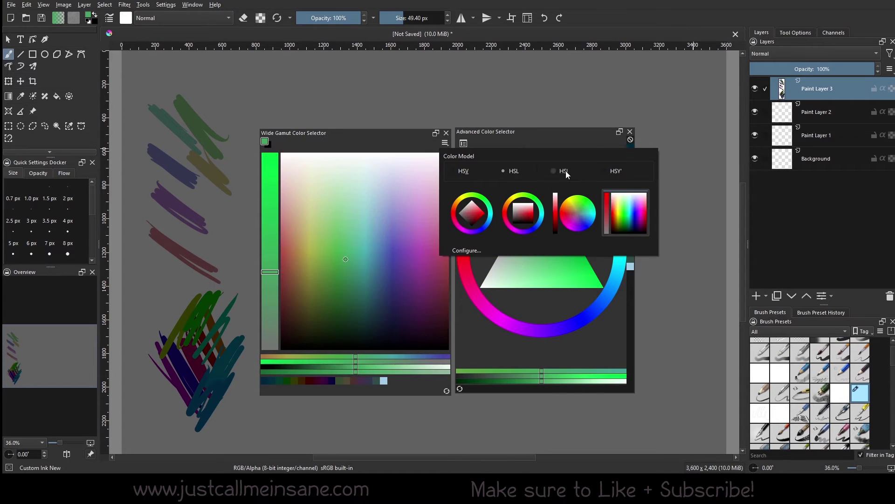
pyautogui.moveTo(458, 134)
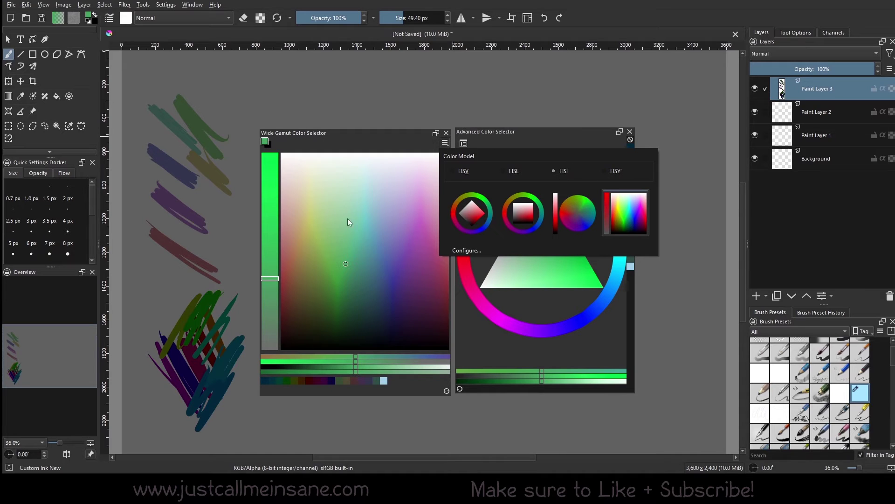
pyautogui.click(615, 171)
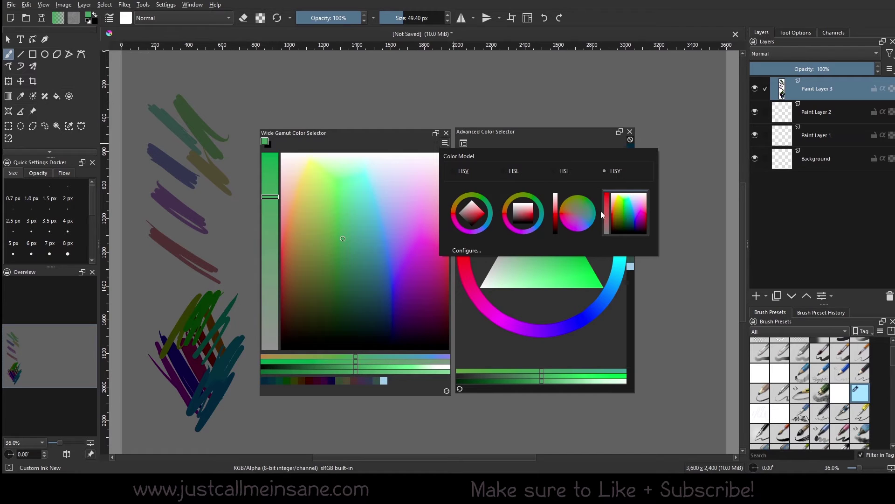
pyautogui.click(463, 171)
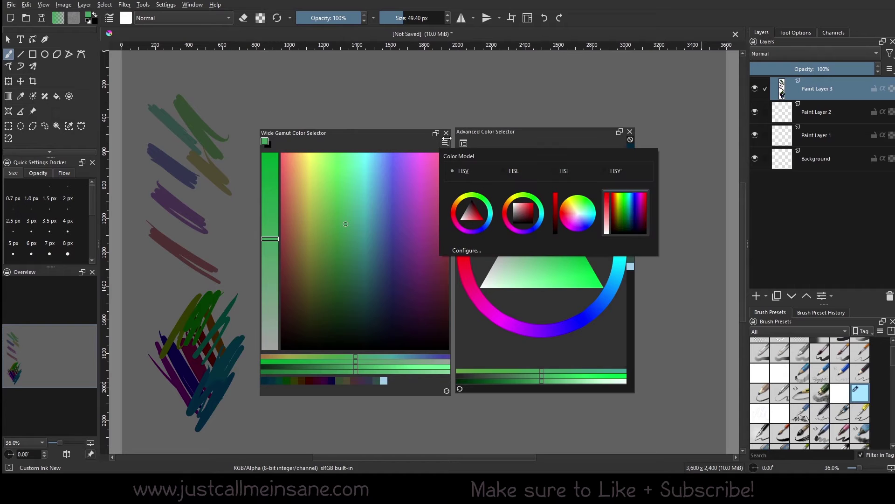
# Step: Review the Wide Gamut Color Selector's General, Pop-ups, Shade Selector and Color Patches settings, including the Color History and Colors from Image options
pyautogui.click(481, 250)
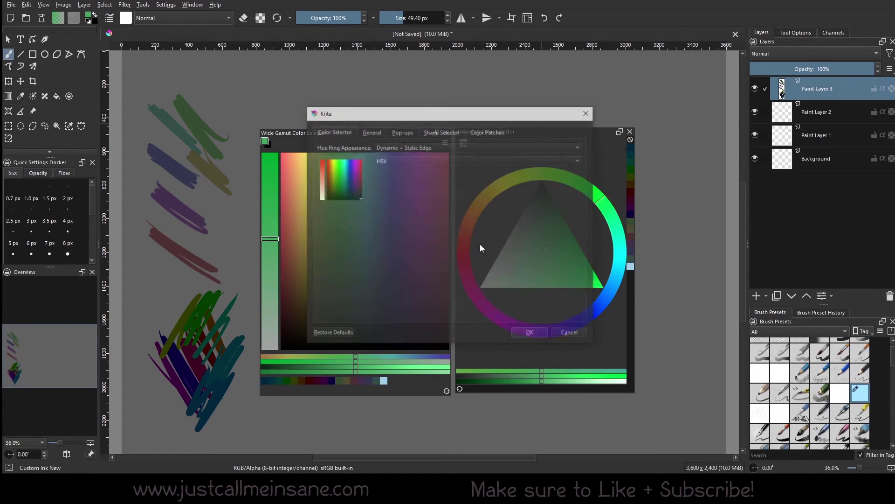
pyautogui.moveTo(478, 119); pyautogui.dragTo(550, 200)
pyautogui.click(443, 213)
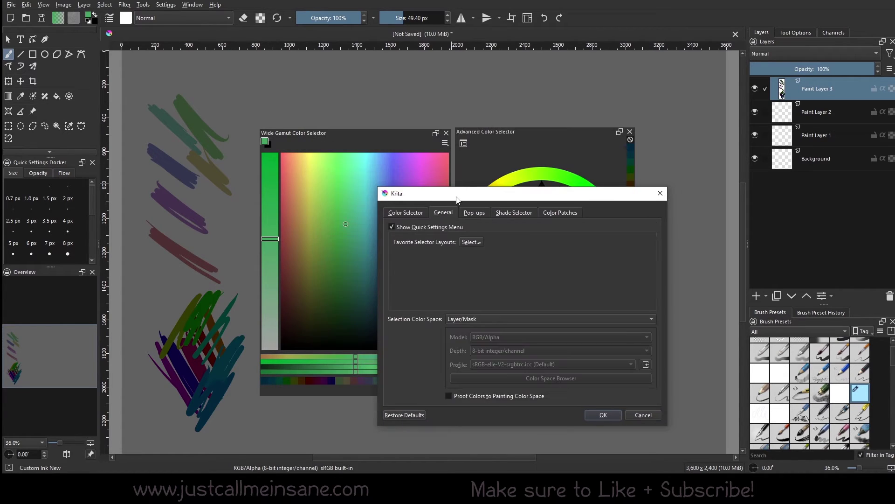
pyautogui.click(484, 213)
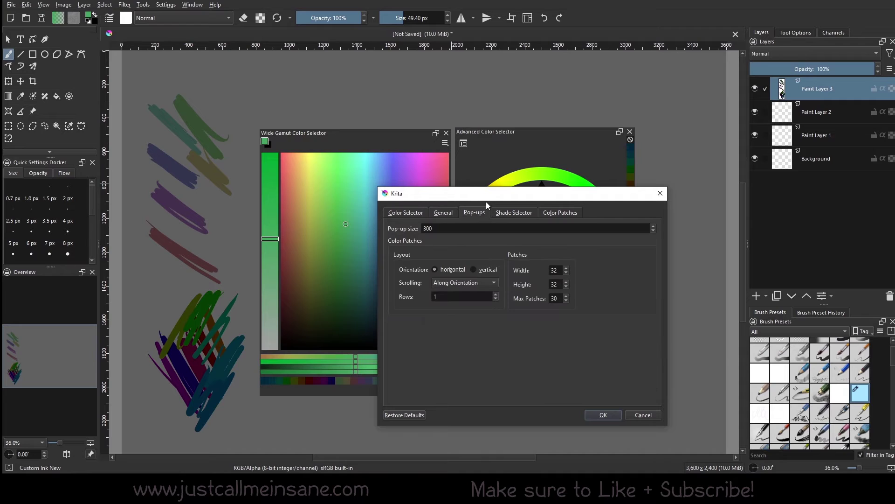
pyautogui.click(517, 211)
pyautogui.click(567, 214)
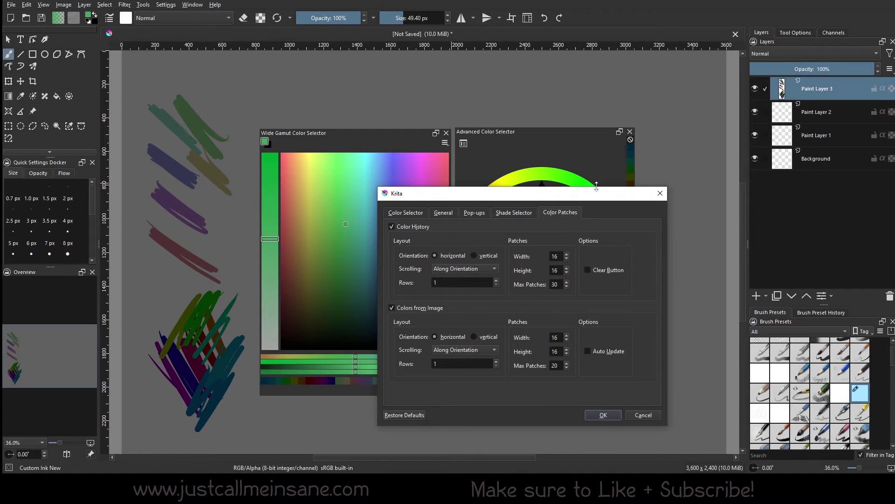
pyautogui.moveTo(579, 192); pyautogui.dragTo(660, 141)
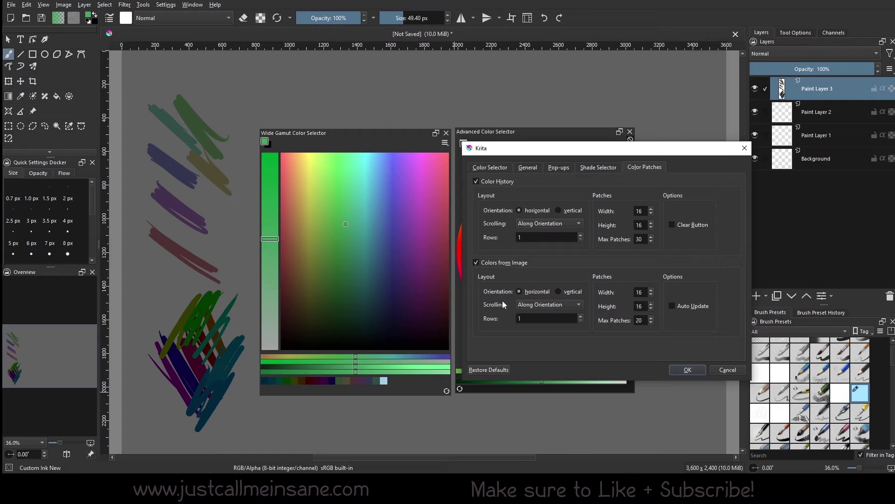
pyautogui.click(692, 372)
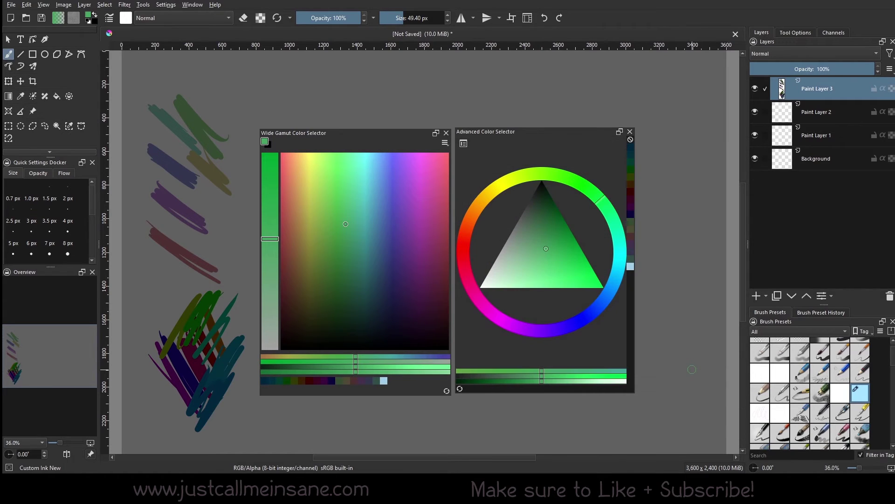
# Step: Move the Wide Gamut Color Selector docker higher, refresh its Colors from Image patches and choose the dark purple patch
pyautogui.moveTo(399, 139); pyautogui.dragTo(395, 90)
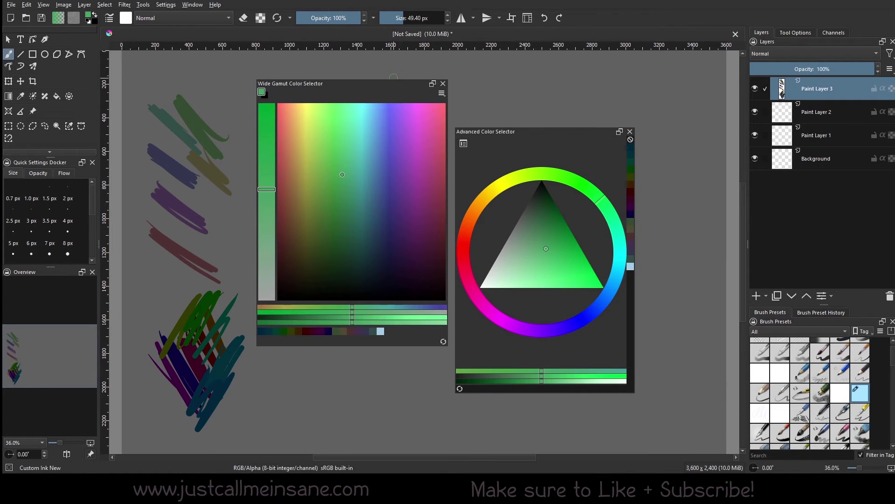
pyautogui.click(443, 342)
pyautogui.click(306, 341)
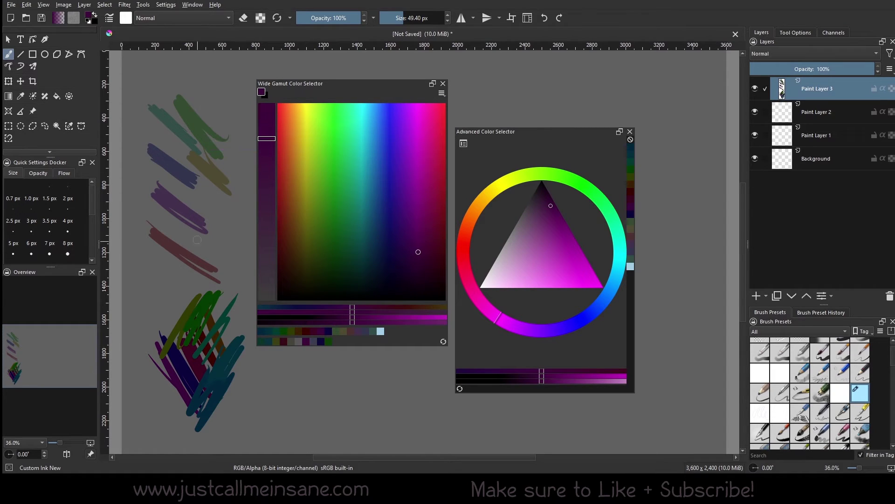
# Step: Paint dark purple test strokes over the scribbles on Paint Layer 3 and undo them
pyautogui.moveTo(181, 298)
pyautogui.mouseDown()
pyautogui.moveTo(181, 278)
pyautogui.moveTo(181, 319)
pyautogui.moveTo(195, 355)
pyautogui.moveTo(181, 296)
pyautogui.moveTo(172, 296)
pyautogui.moveTo(184, 399)
pyautogui.moveTo(174, 366)
pyautogui.mouseUp()
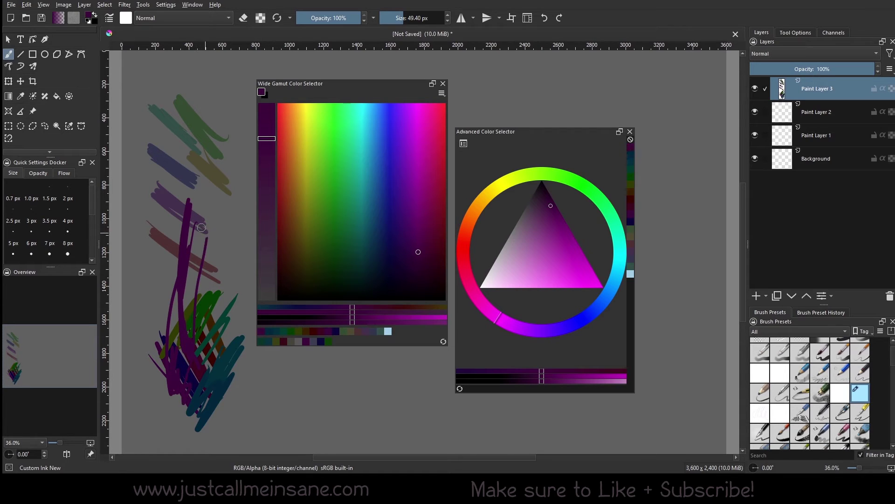
pyautogui.hotkey('ctrl', 'z')
pyautogui.hotkey('ctrl', 'z')
pyautogui.hotkey('ctrl', 'z')
pyautogui.hotkey('ctrl', 'z')
# Step: Paint a close-up dark purple test dab on the existing purple stroke to compare the colors, and undo it
pyautogui.moveTo(61, 442); pyautogui.dragTo(64, 442)
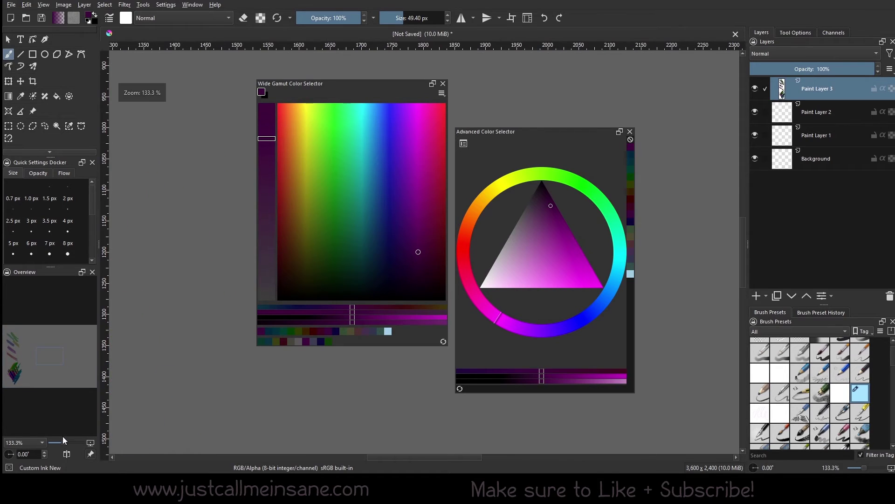
pyautogui.moveTo(222, 398)
pyautogui.mouseDown()
pyautogui.moveTo(175, 404)
pyautogui.moveTo(99, 441)
pyautogui.mouseUp()
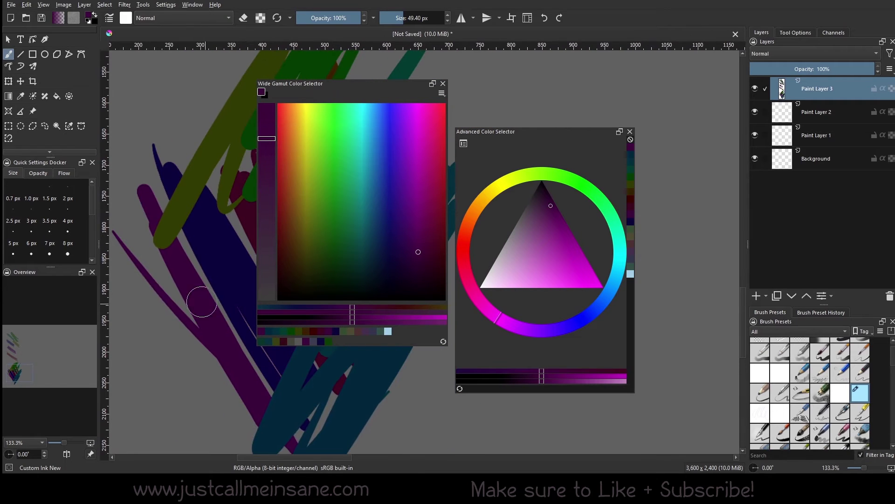
pyautogui.moveTo(202, 302)
pyautogui.mouseDown()
pyautogui.moveTo(185, 340)
pyautogui.moveTo(212, 356)
pyautogui.mouseUp()
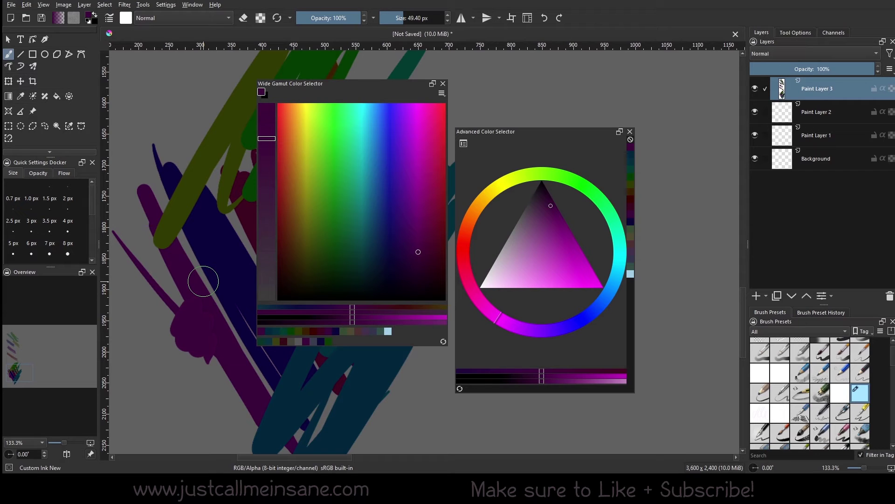
pyautogui.hotkey('ctrl', 'z')
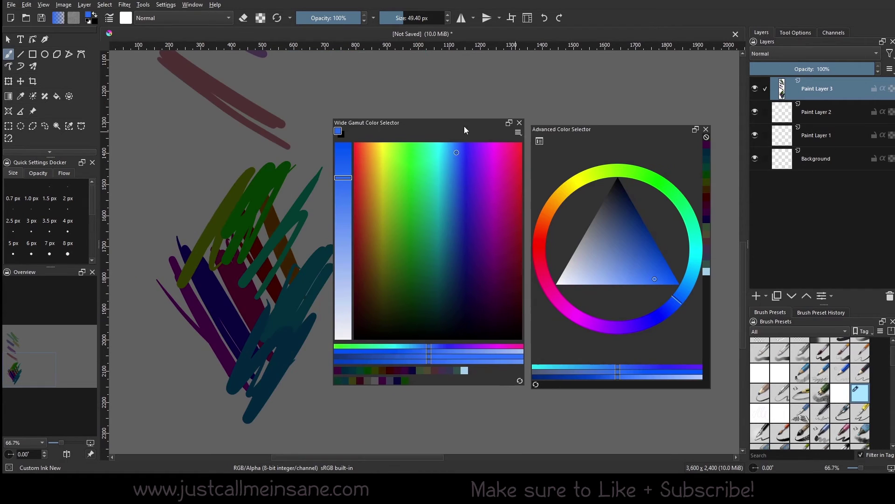
# Step: Set the Wide Gamut Color Selector's Color History and Colors from Image patches to 2 rows each
pyautogui.click(517, 132)
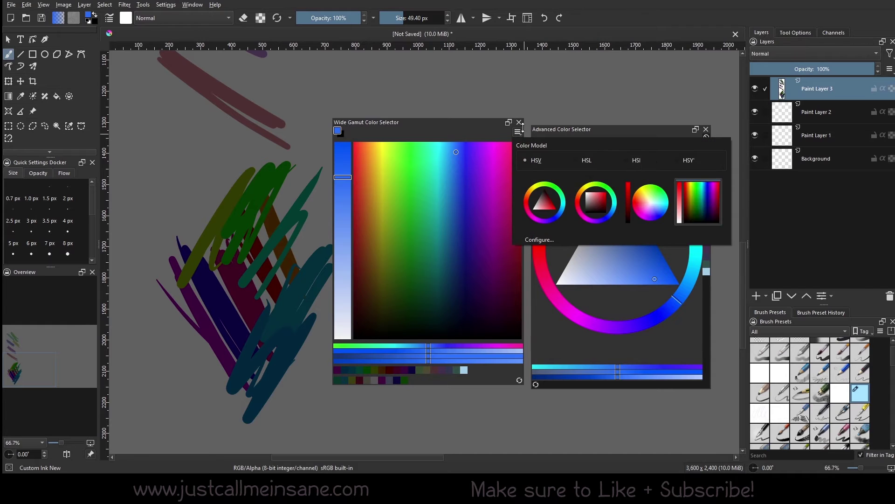
pyautogui.click(546, 239)
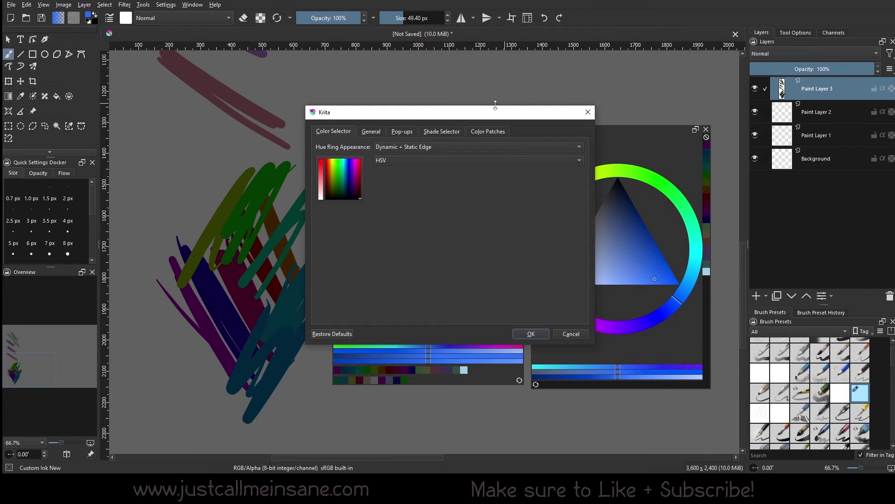
pyautogui.moveTo(495, 105); pyautogui.dragTo(677, 170)
pyautogui.click(670, 197)
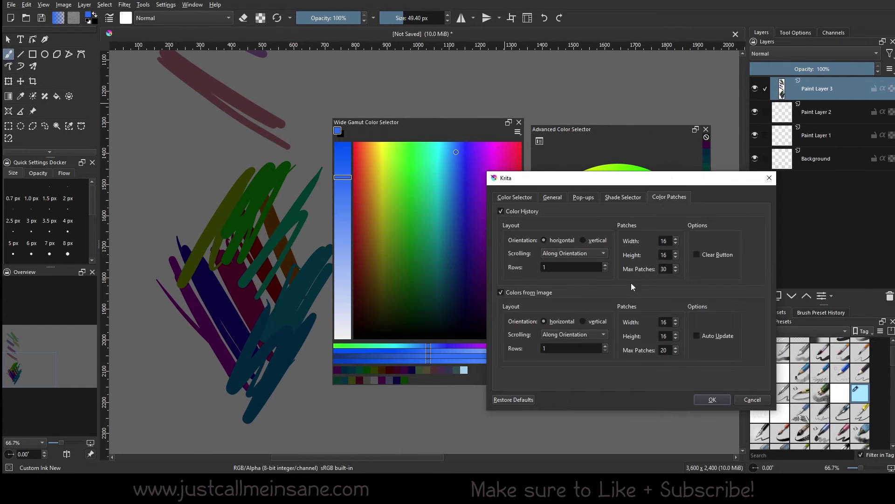
pyautogui.click(606, 265)
pyautogui.click(606, 346)
pyautogui.click(712, 400)
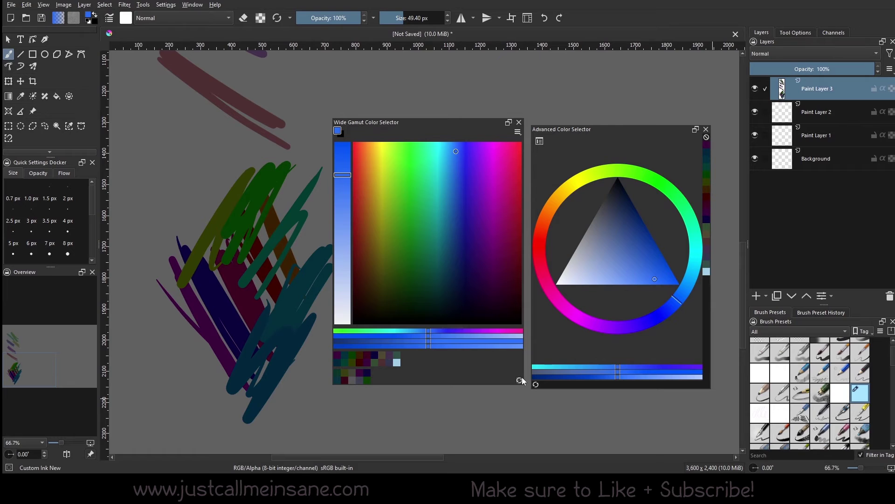
# Step: Review the Wide Gamut Color Selector's Color History and Colors from Image patch settings, then dismiss the dialog
pyautogui.click(540, 141)
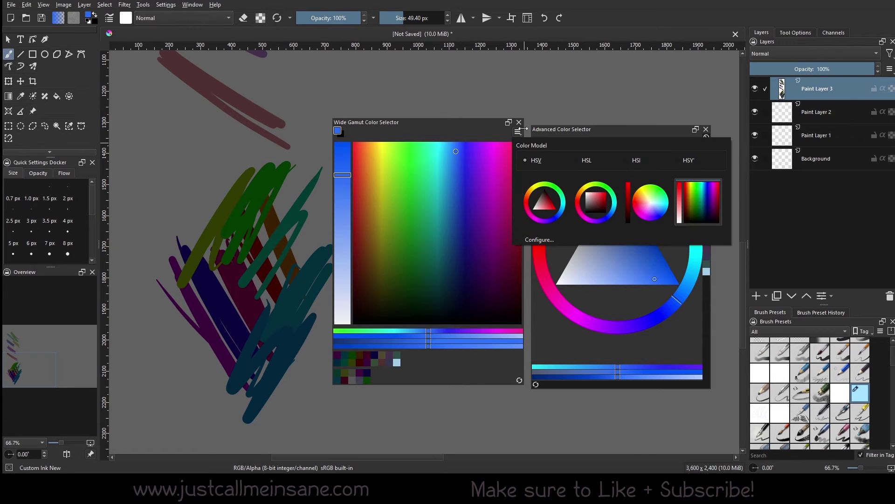
pyautogui.click(552, 238)
pyautogui.moveTo(485, 107); pyautogui.dragTo(621, 160)
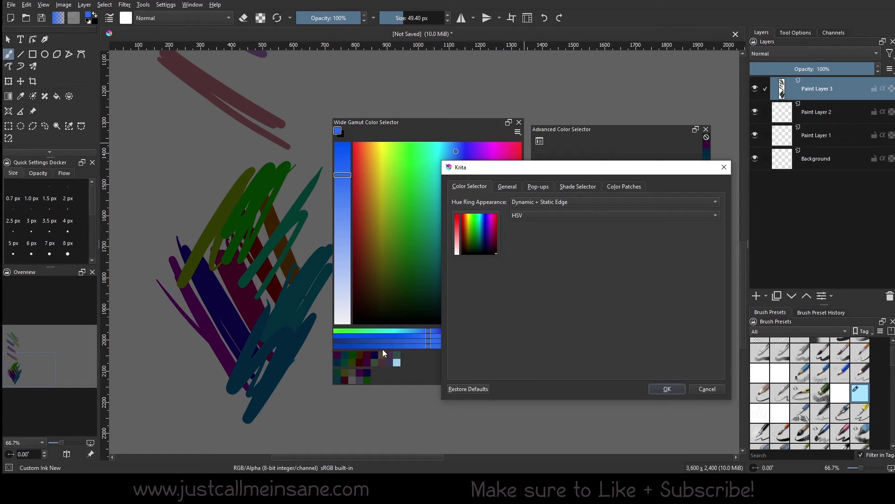
pyautogui.click(624, 186)
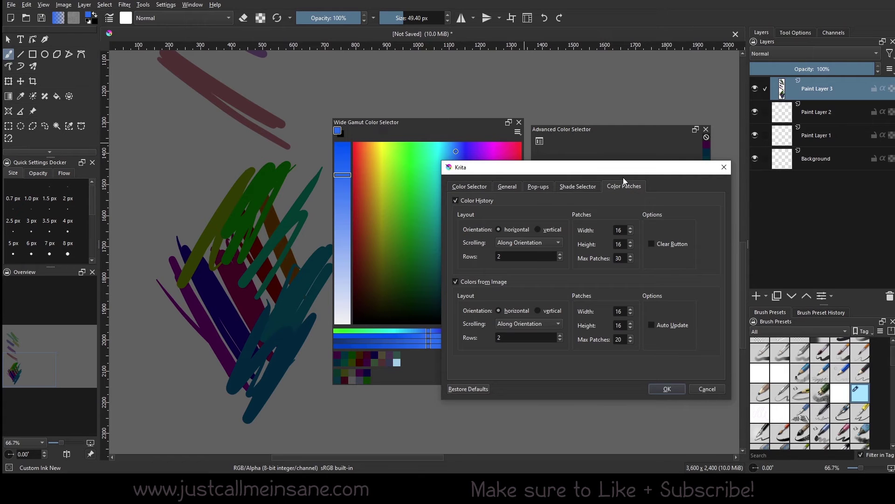
pyautogui.click(708, 388)
# Step: Pick dusty pink, muted purple, dark red and dark green from the color patches and paint strokes with each over the Paint Layer 3 scribbles
pyautogui.click(382, 363)
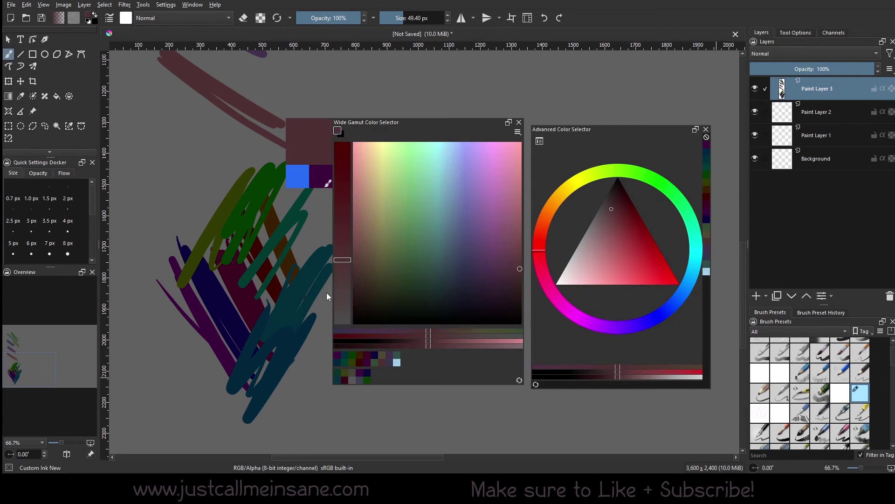
pyautogui.moveTo(219, 173)
pyautogui.mouseDown()
pyautogui.moveTo(241, 183)
pyautogui.moveTo(168, 390)
pyautogui.moveTo(210, 321)
pyautogui.mouseUp()
pyautogui.click(388, 354)
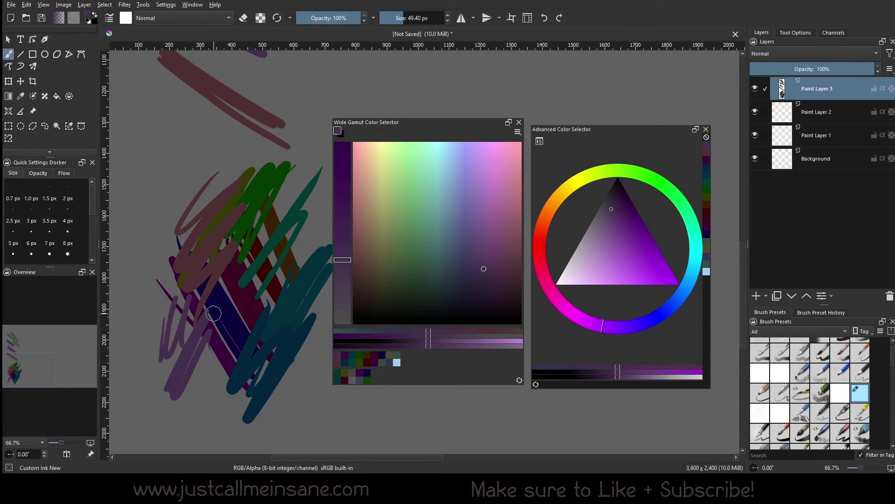
pyautogui.click(705, 213)
pyautogui.moveTo(216, 223)
pyautogui.mouseDown()
pyautogui.moveTo(195, 287)
pyautogui.moveTo(229, 245)
pyautogui.mouseUp()
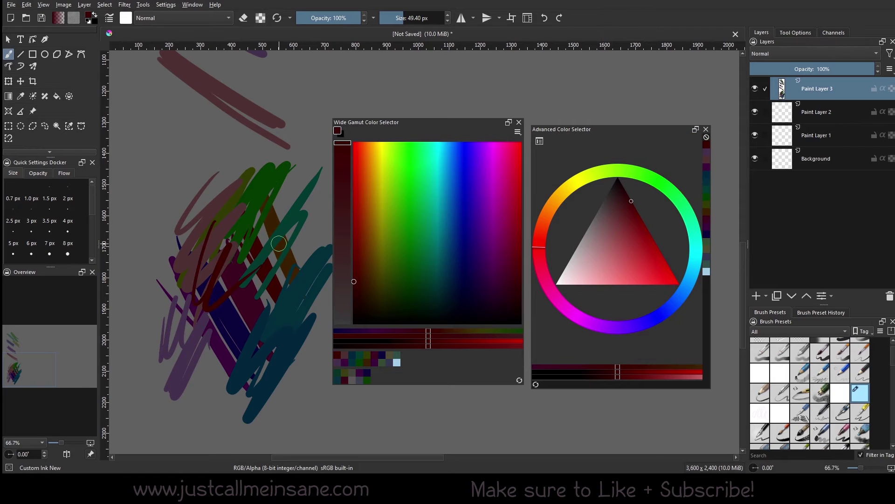
pyautogui.click(368, 362)
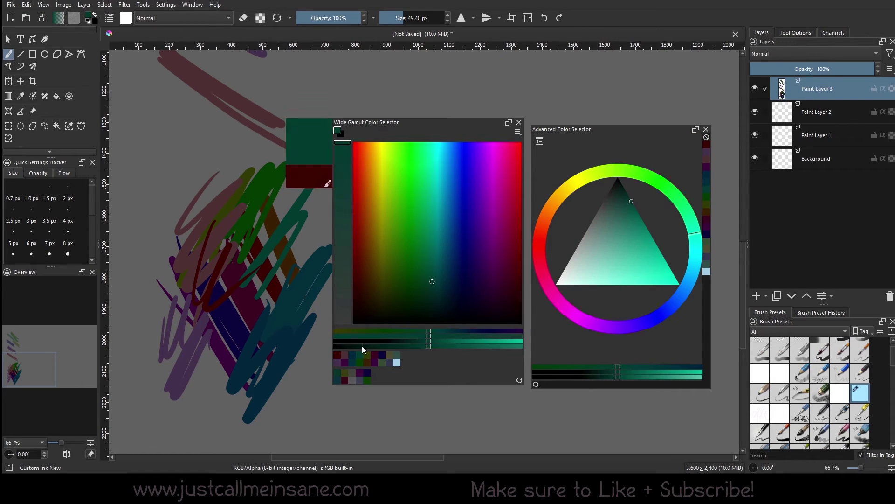
pyautogui.moveTo(227, 378)
pyautogui.mouseDown()
pyautogui.moveTo(239, 370)
pyautogui.moveTo(275, 412)
pyautogui.mouseUp()
# Step: Set the Color History patches' width and height to 25 in the Wide Gamut Color Selector settings
pyautogui.click(518, 132)
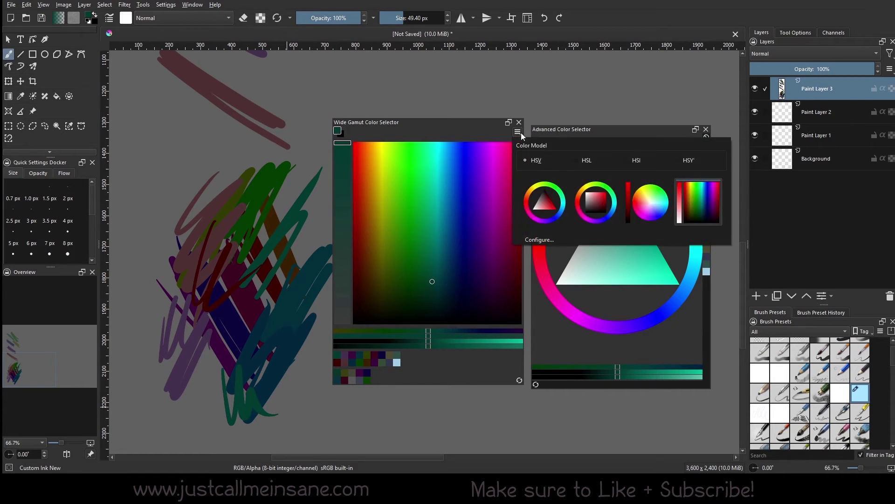
pyautogui.click(534, 239)
pyautogui.moveTo(515, 121); pyautogui.dragTo(653, 192)
pyautogui.click(629, 203)
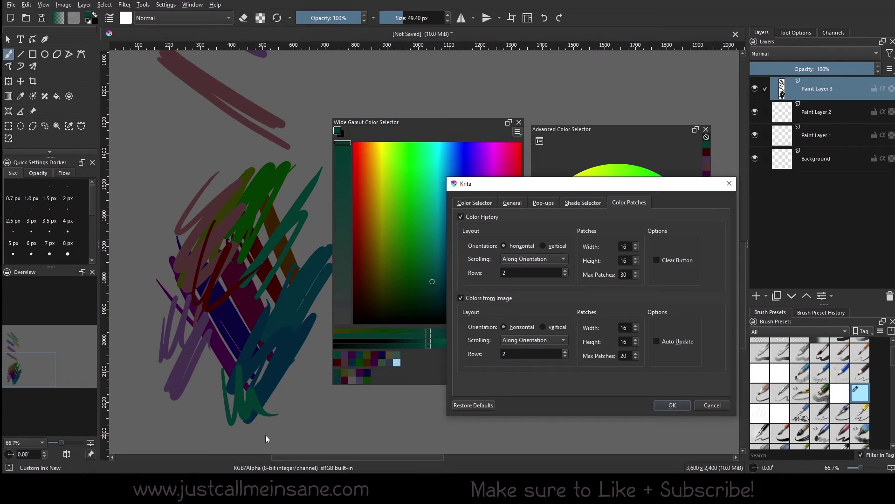
pyautogui.click(637, 258)
pyautogui.click(670, 407)
# Step: Pick muted green and light blue from the enlarged Color History patches and paint strokes with each on the lower part of the scribbles
pyautogui.click(385, 360)
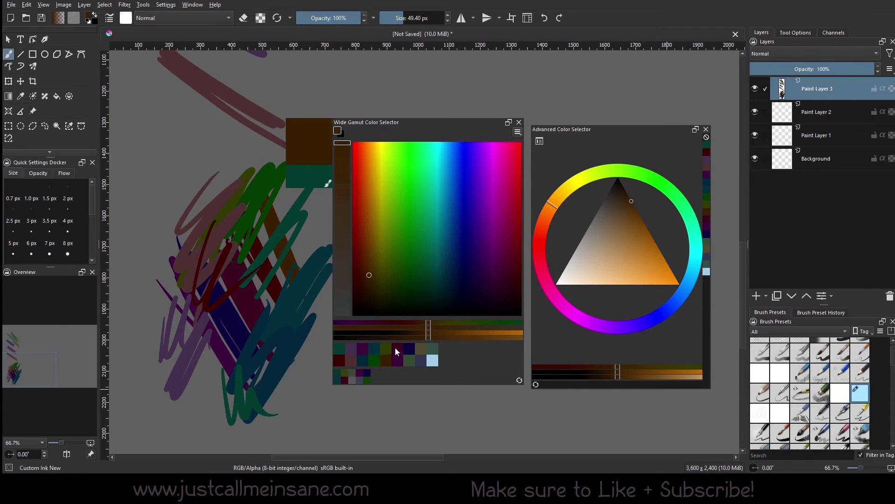
pyautogui.click(409, 358)
pyautogui.moveTo(272, 363)
pyautogui.mouseDown()
pyautogui.moveTo(283, 399)
pyautogui.moveTo(305, 413)
pyautogui.mouseUp()
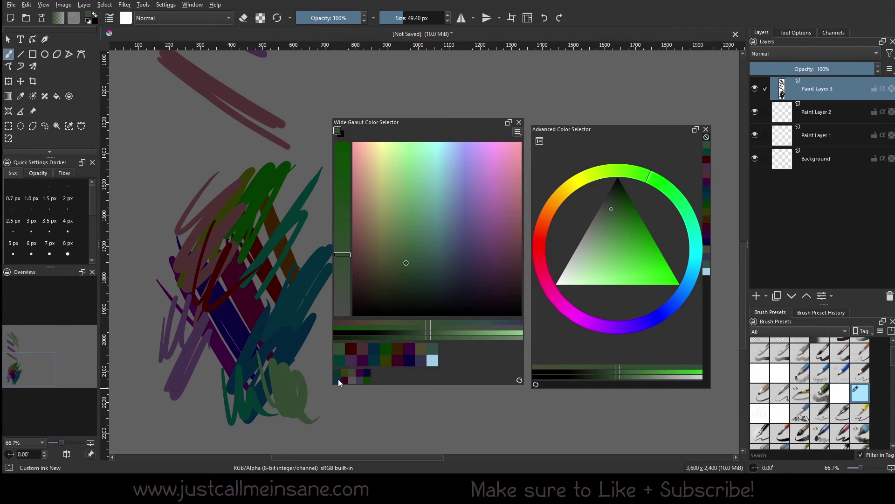
pyautogui.click(433, 360)
pyautogui.moveTo(249, 263); pyautogui.dragTo(248, 366)
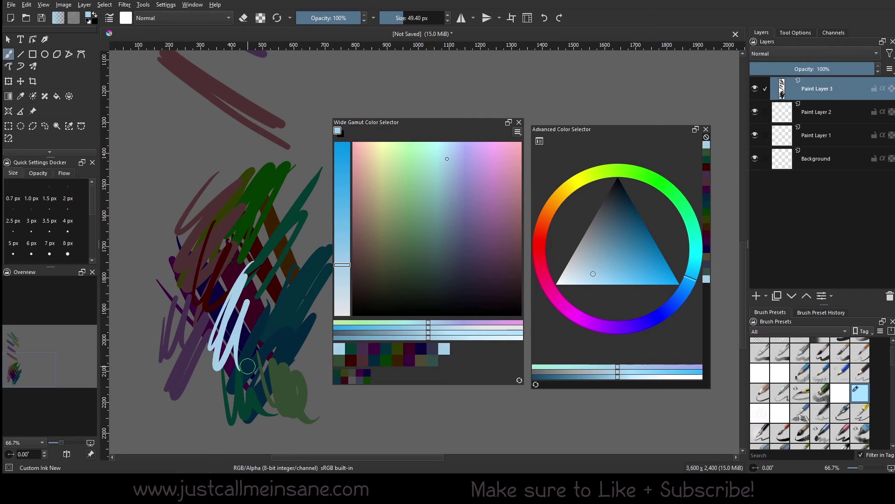
# Step: Paint muted teal, olive and dark blue strokes across the middle of the scribbles using the Color History patches
pyautogui.click(432, 358)
pyautogui.moveTo(209, 312)
pyautogui.mouseDown()
pyautogui.moveTo(249, 272)
pyautogui.moveTo(267, 302)
pyautogui.mouseUp()
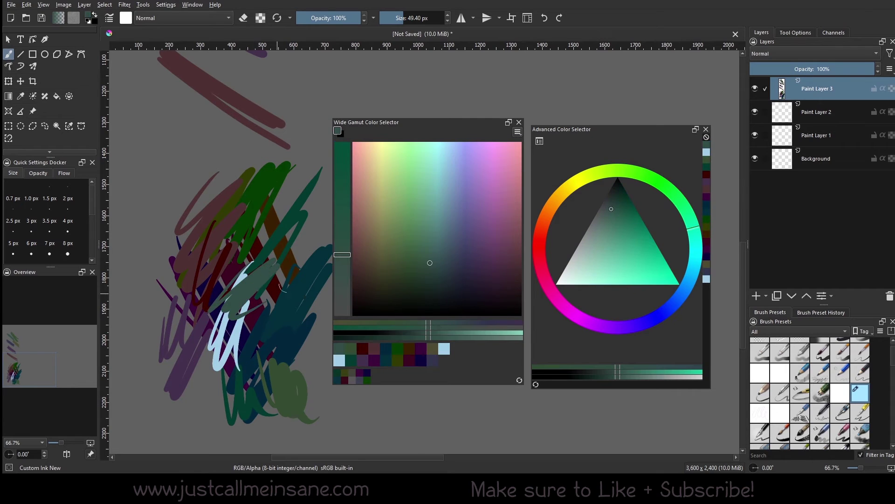
pyautogui.click(430, 348)
pyautogui.moveTo(233, 245)
pyautogui.mouseDown()
pyautogui.moveTo(206, 299)
pyautogui.moveTo(284, 233)
pyautogui.moveTo(201, 289)
pyautogui.moveTo(161, 359)
pyautogui.mouseUp()
pyautogui.click(389, 364)
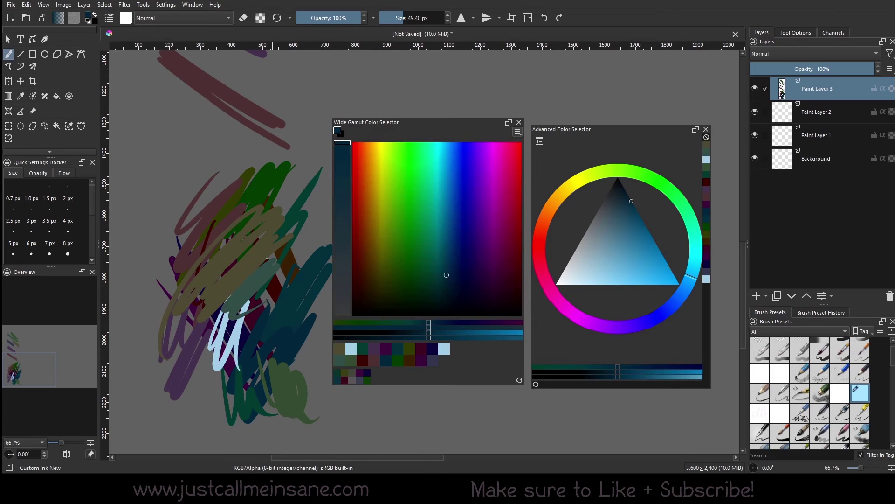
pyautogui.moveTo(271, 256); pyautogui.dragTo(311, 304)
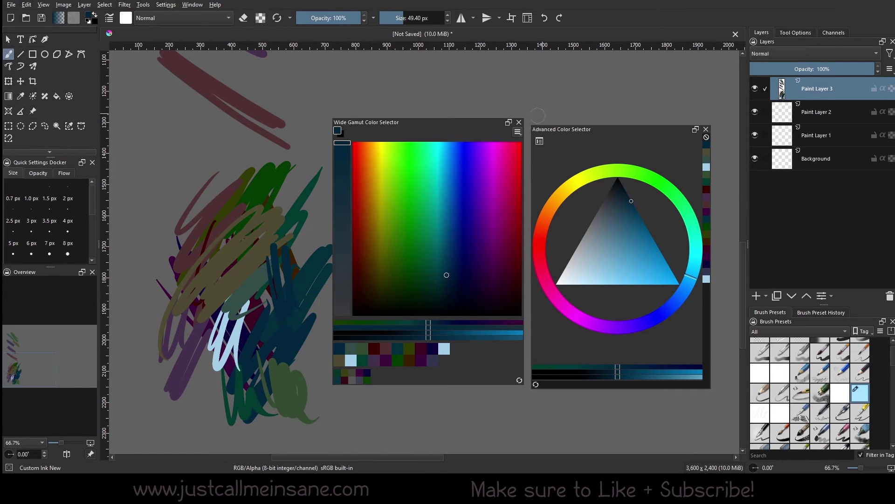
# Step: Set the Colors from Image patches' width and height to 35, and paint dark green loops with the green image patch
pyautogui.click(540, 141)
pyautogui.click(558, 236)
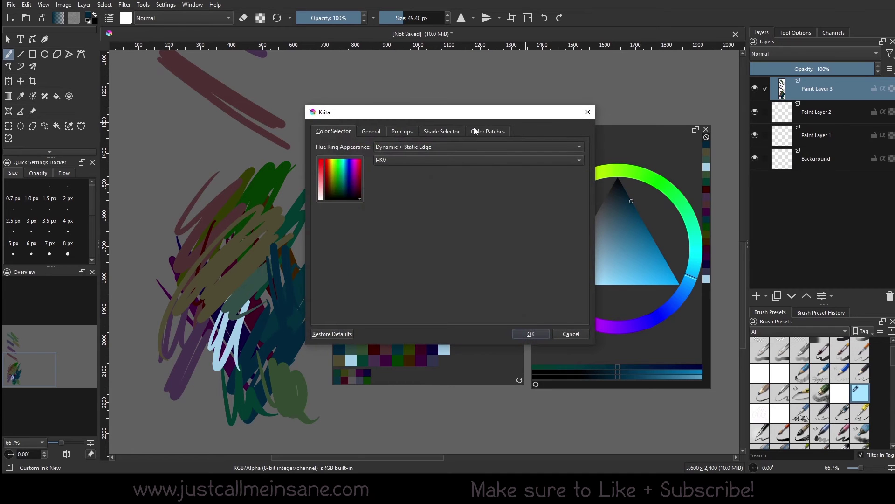
pyautogui.click(486, 133)
pyautogui.moveTo(503, 116); pyautogui.dragTo(697, 203)
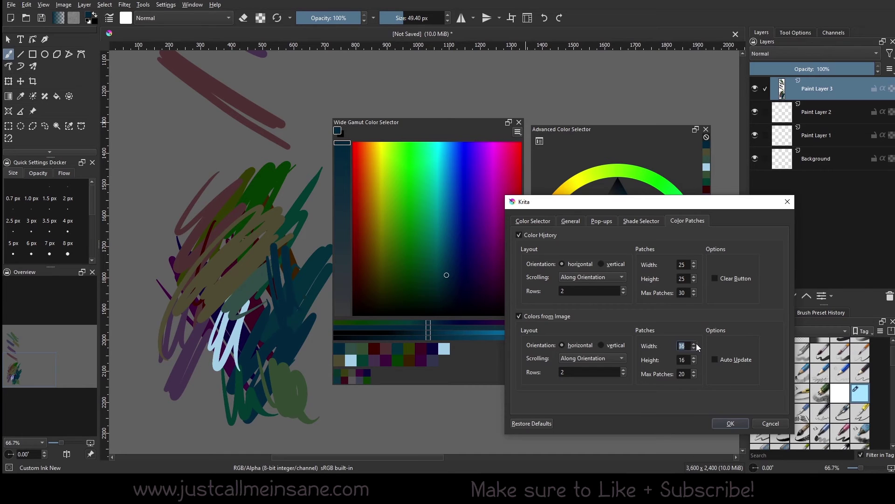
pyautogui.click(694, 348)
pyautogui.click(695, 357)
pyautogui.scroll(6, 695, 360)
pyautogui.click(730, 424)
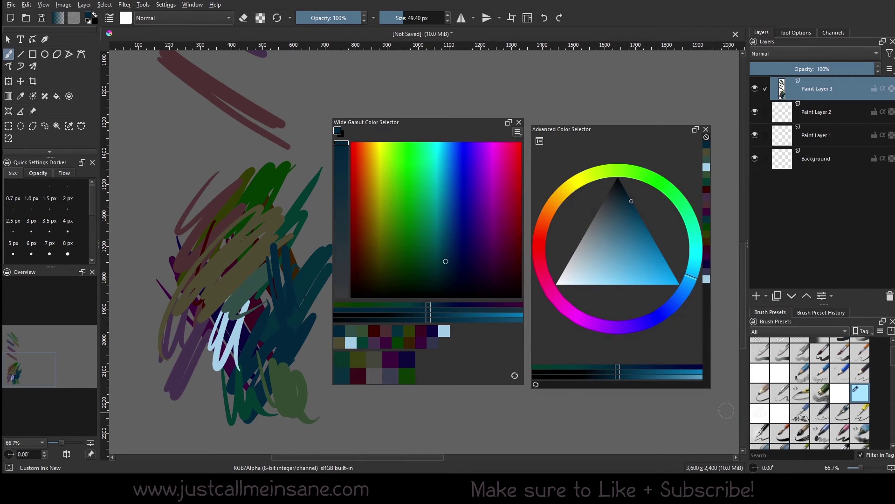
pyautogui.click(412, 373)
pyautogui.moveTo(221, 352)
pyautogui.mouseDown()
pyautogui.moveTo(215, 406)
pyautogui.moveTo(231, 404)
pyautogui.mouseUp()
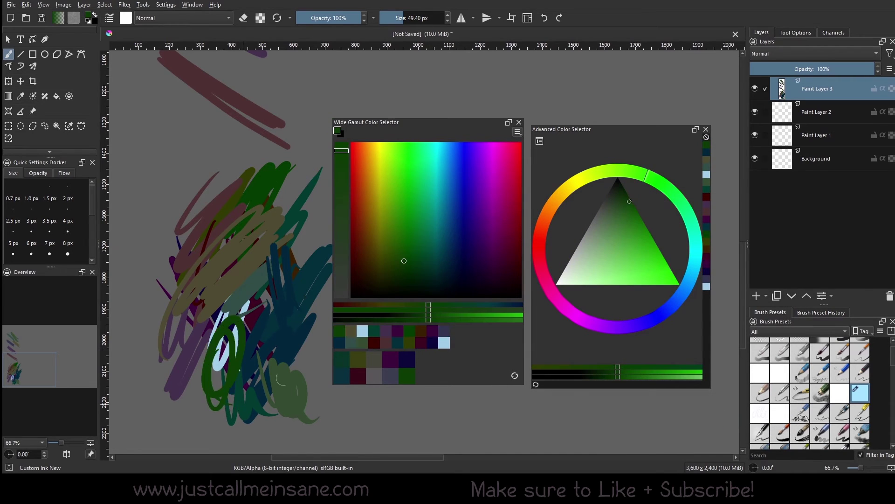
# Step: Enable the Clear Button option for Color History, leave Auto Update off, and clear the color history
pyautogui.click(518, 132)
pyautogui.click(548, 240)
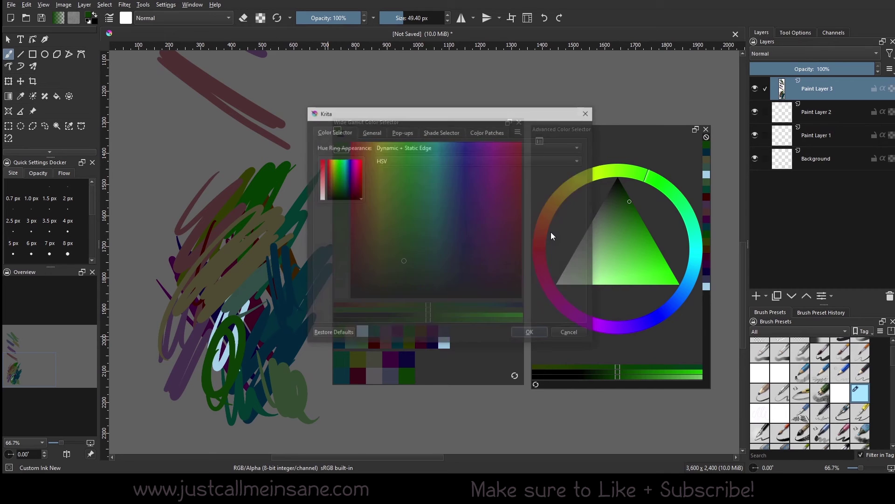
pyautogui.click(500, 132)
pyautogui.moveTo(536, 137); pyautogui.dragTo(684, 195)
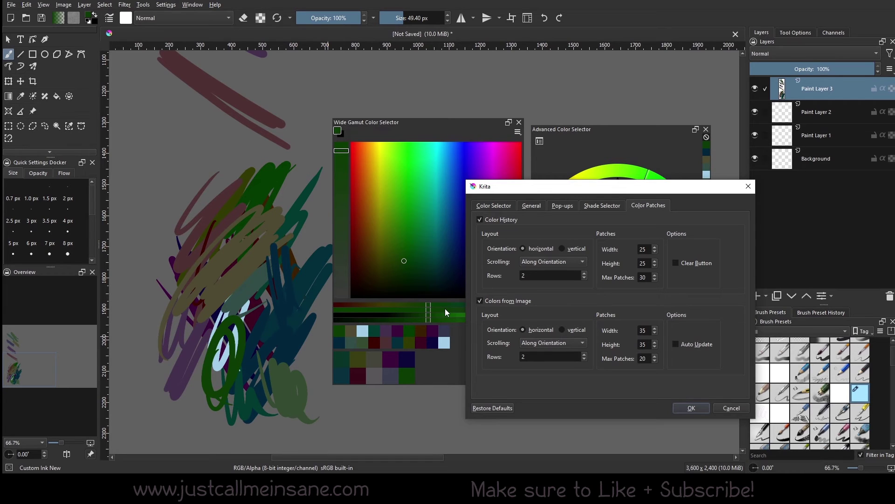
pyautogui.moveTo(666, 188); pyautogui.dragTo(443, 167)
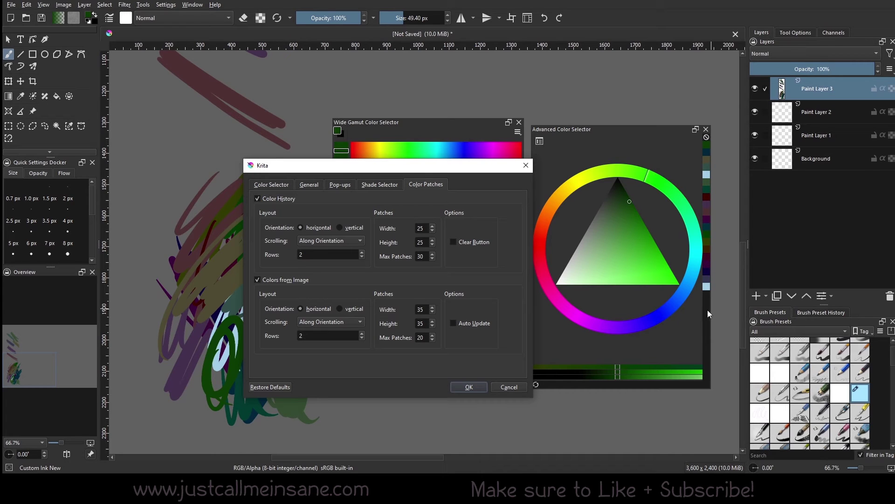
pyautogui.moveTo(449, 164); pyautogui.dragTo(648, 176)
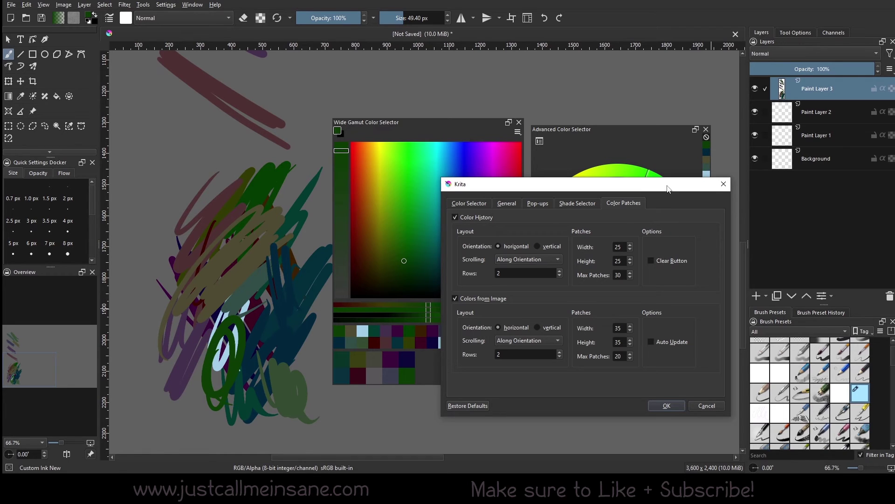
pyautogui.moveTo(667, 186); pyautogui.dragTo(681, 161)
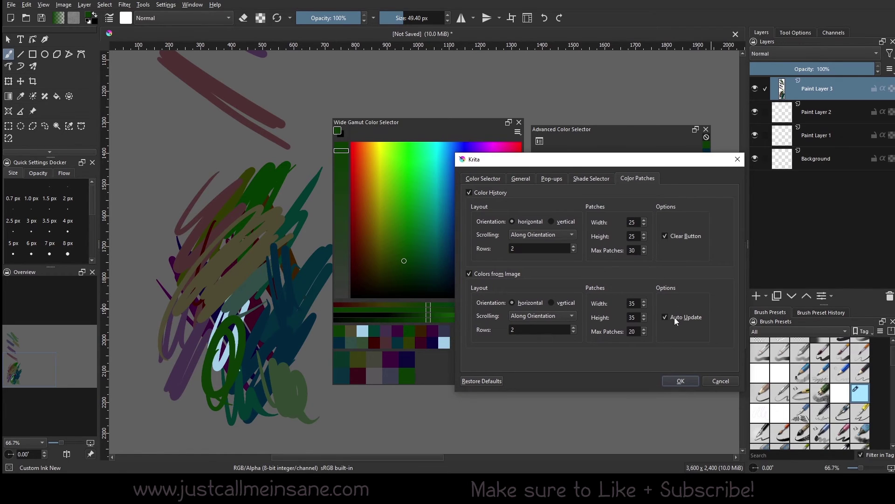
pyautogui.moveTo(683, 163); pyautogui.dragTo(718, 153)
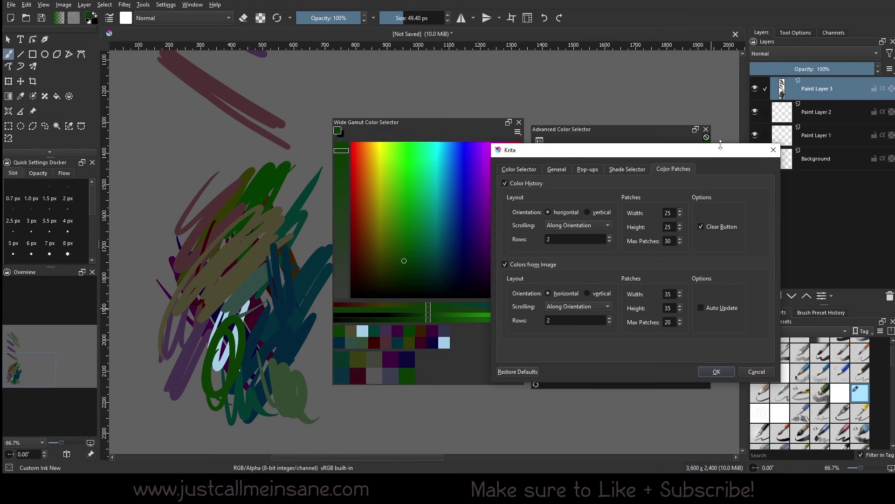
pyautogui.click(723, 371)
pyautogui.click(518, 342)
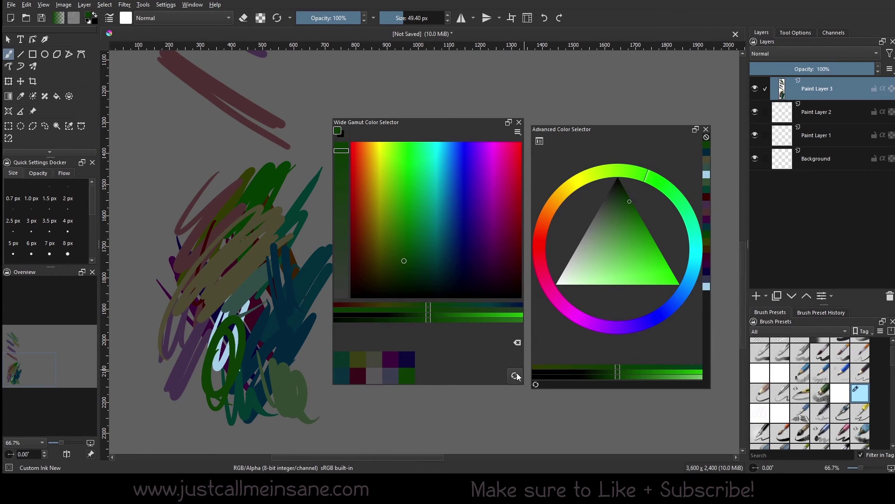
# Step: Review the Clear Button and Auto Update options in the color patch settings and close the dialog
pyautogui.click(519, 133)
pyautogui.click(550, 233)
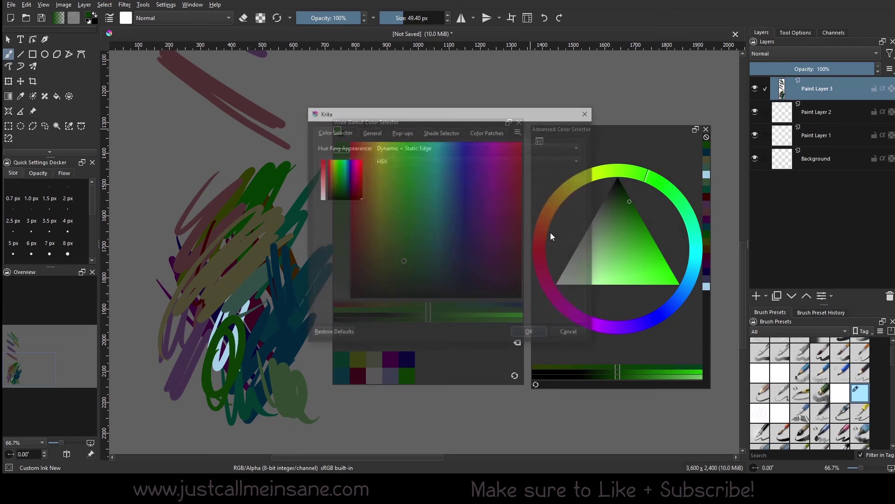
pyautogui.moveTo(521, 127); pyautogui.dragTo(691, 182)
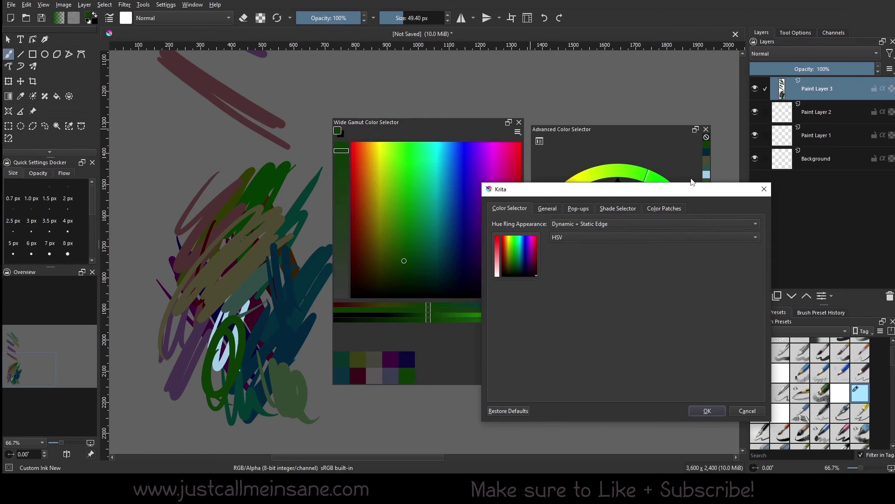
pyautogui.click(672, 208)
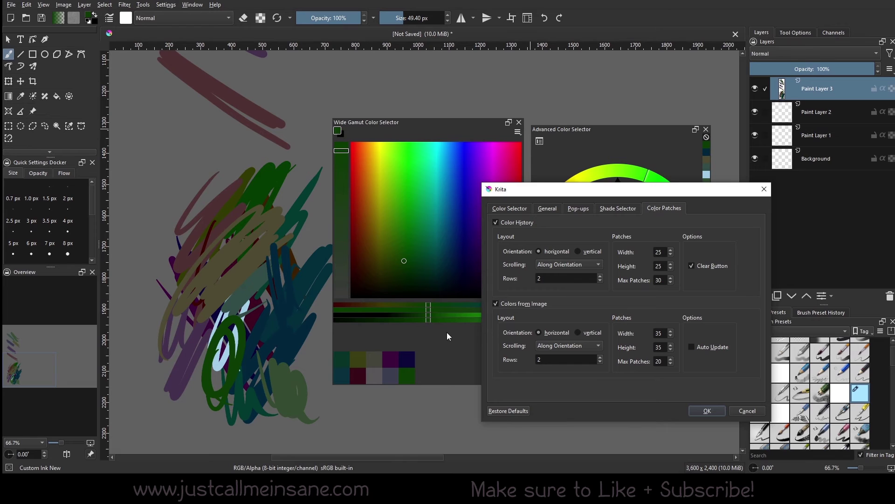
pyautogui.click(707, 411)
# Step: Paint a magenta curve along the left side of the scribbles, and enable Auto Update for Colors from Image
pyautogui.click(502, 212)
pyautogui.moveTo(233, 174)
pyautogui.mouseDown()
pyautogui.moveTo(160, 245)
pyautogui.moveTo(154, 329)
pyautogui.mouseUp()
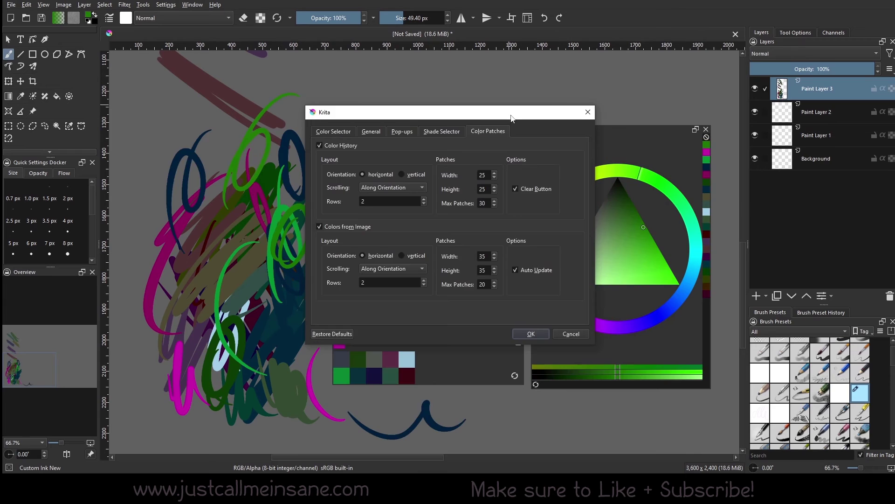
pyautogui.moveTo(551, 116)
pyautogui.mouseDown()
pyautogui.moveTo(571, 163)
pyautogui.moveTo(679, 194)
pyautogui.mouseUp()
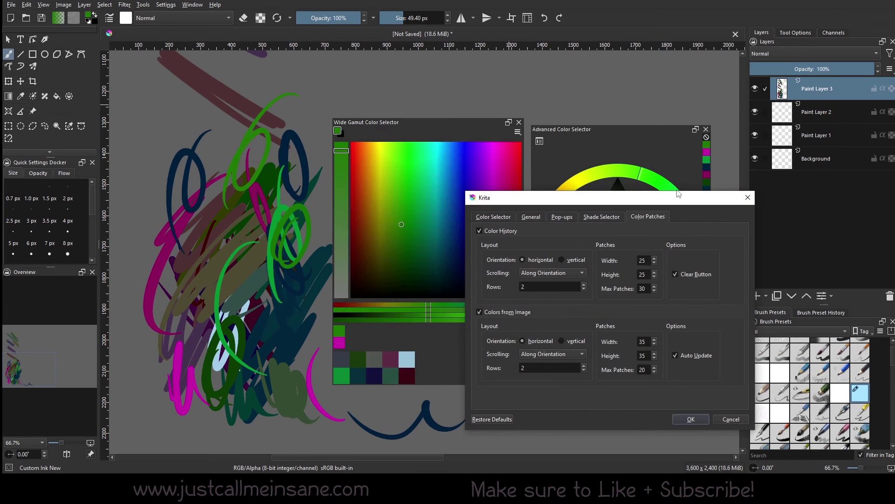
pyautogui.click(690, 418)
# Step: Choose magenta and then blue in the Wide Gamut Color Selector and paint zigzag strokes with each over the scribbles
pyautogui.click(506, 188)
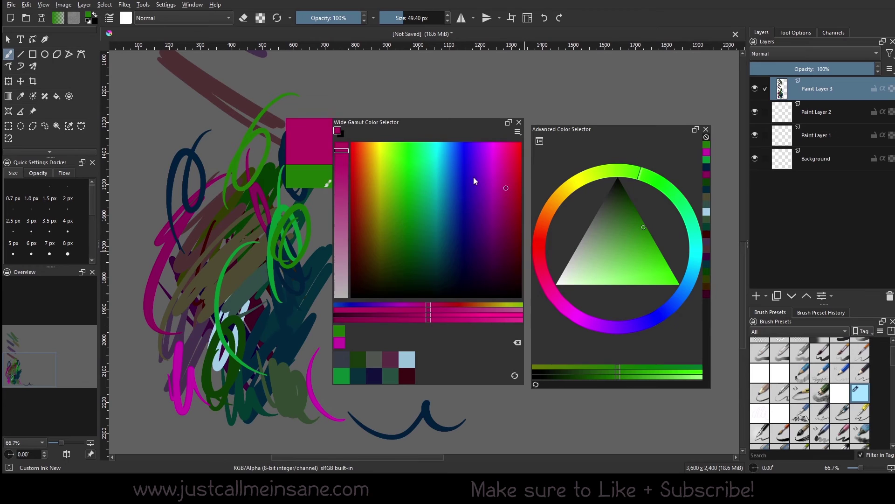
pyautogui.moveTo(293, 176)
pyautogui.mouseDown()
pyautogui.moveTo(190, 258)
pyautogui.moveTo(224, 392)
pyautogui.moveTo(209, 405)
pyautogui.mouseUp()
pyautogui.click(445, 181)
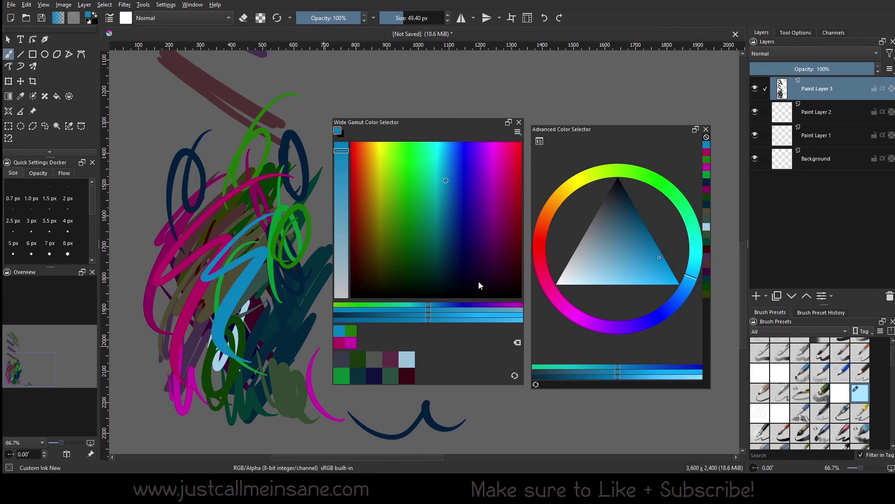
# Step: Set the Color History and Colors from Image patches to vertical orientation in the color patch settings and apply
pyautogui.click(540, 141)
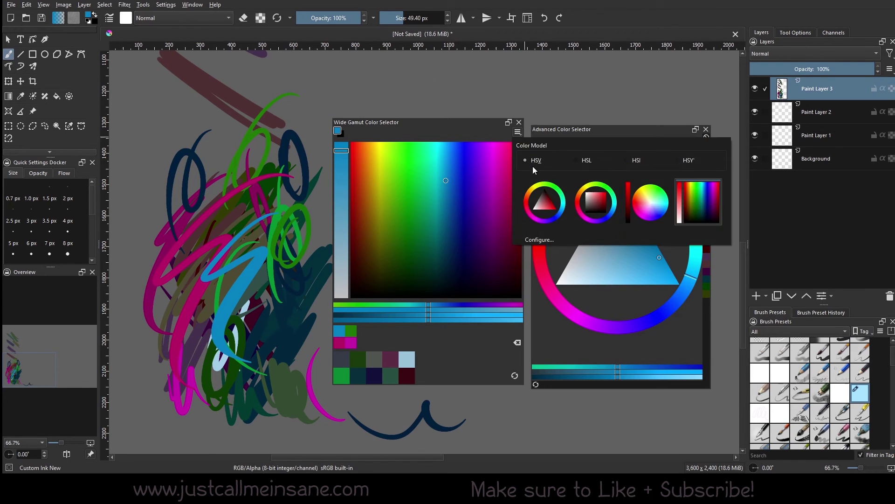
pyautogui.click(538, 239)
pyautogui.click(483, 129)
pyautogui.moveTo(513, 110); pyautogui.dragTo(645, 175)
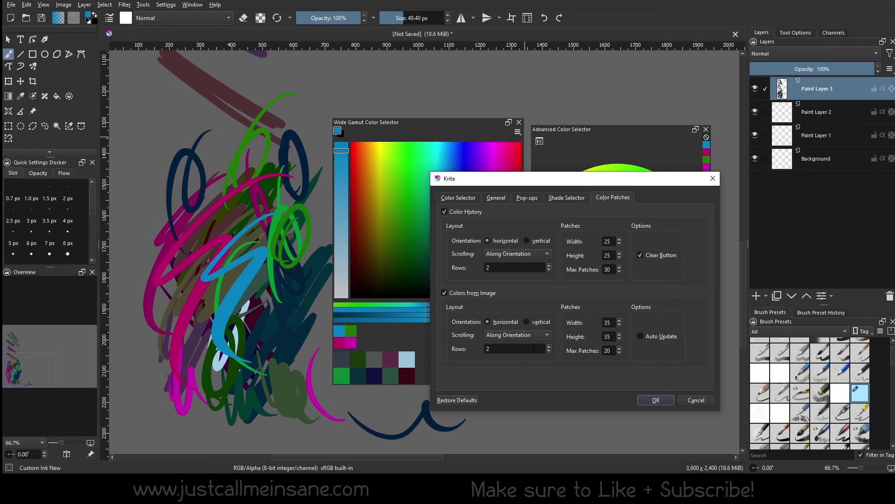
pyautogui.click(527, 240)
pyautogui.click(652, 401)
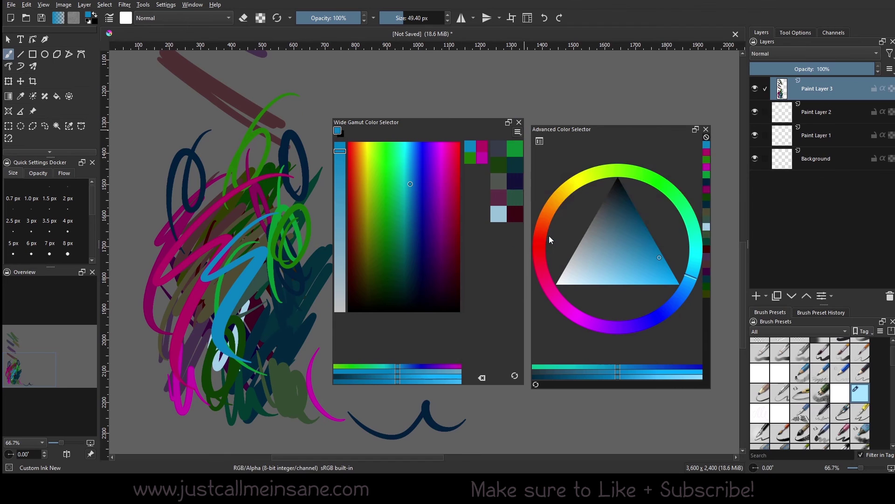
# Step: Set the Colors from Image patches back to horizontal orientation, apply, and refresh the image color patches
pyautogui.click(485, 131)
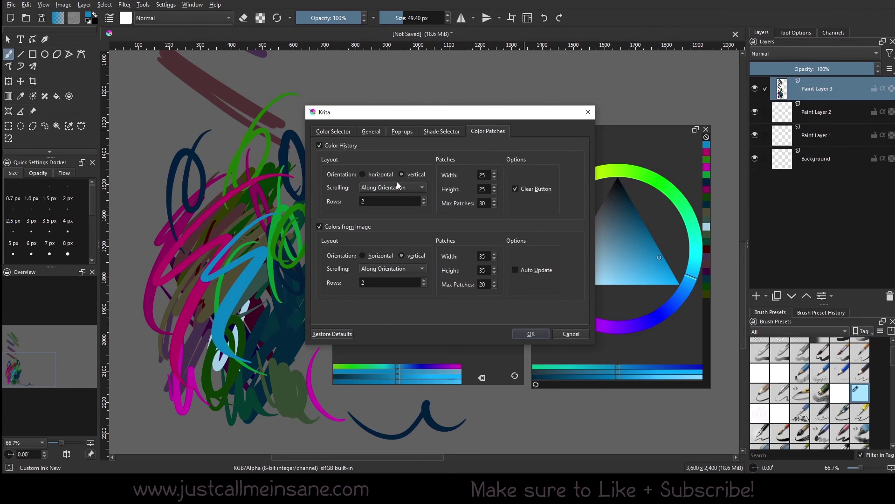
pyautogui.click(363, 255)
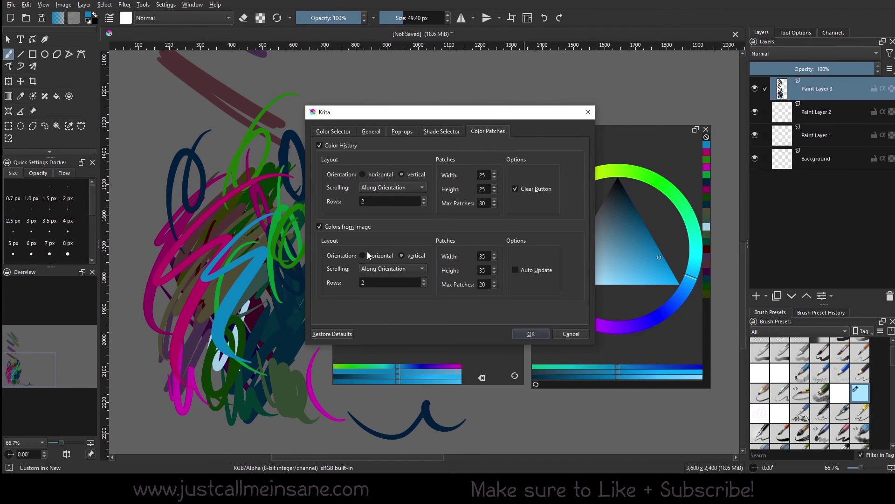
pyautogui.click(518, 330)
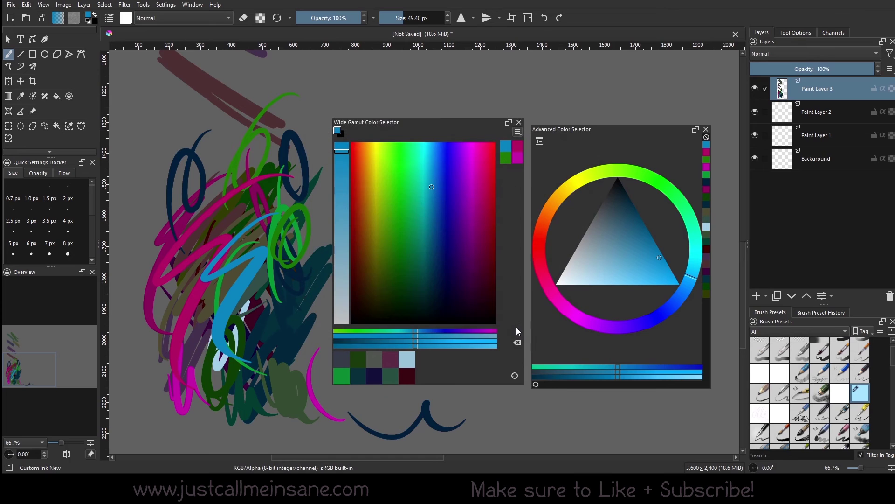
pyautogui.click(514, 376)
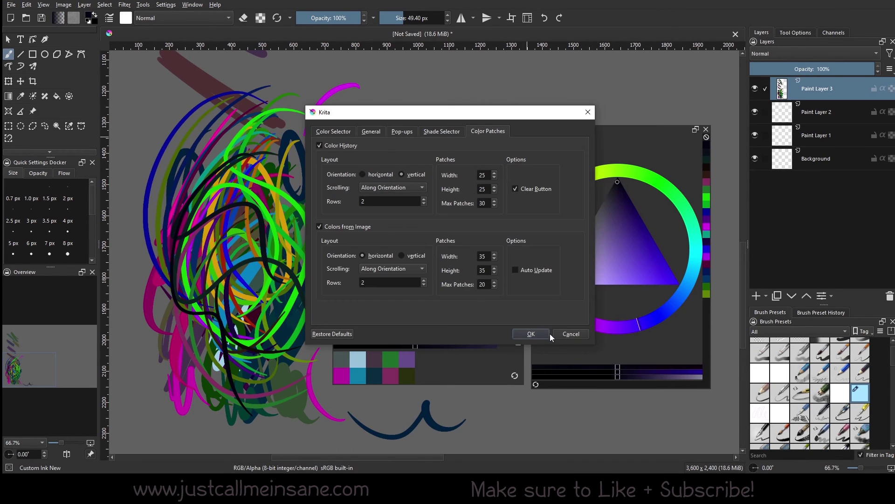
pyautogui.click(546, 334)
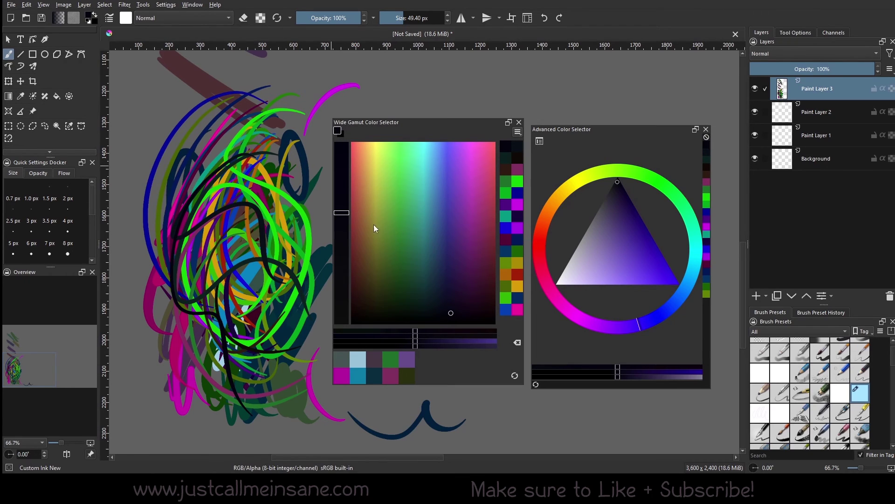
# Step: Choose teal in the Wide Gamut Color Selector and set the Color History scrolling to Laterally
pyautogui.moveTo(373, 225); pyautogui.dragTo(426, 200)
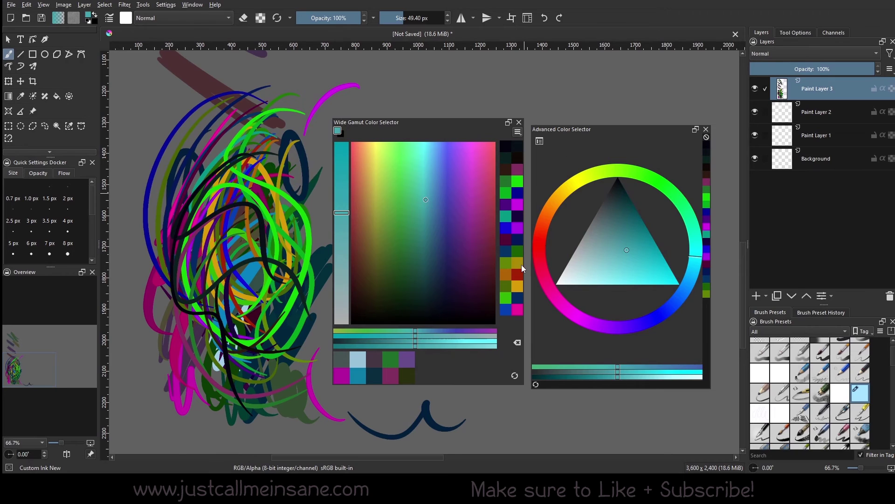
pyautogui.click(518, 132)
pyautogui.click(540, 240)
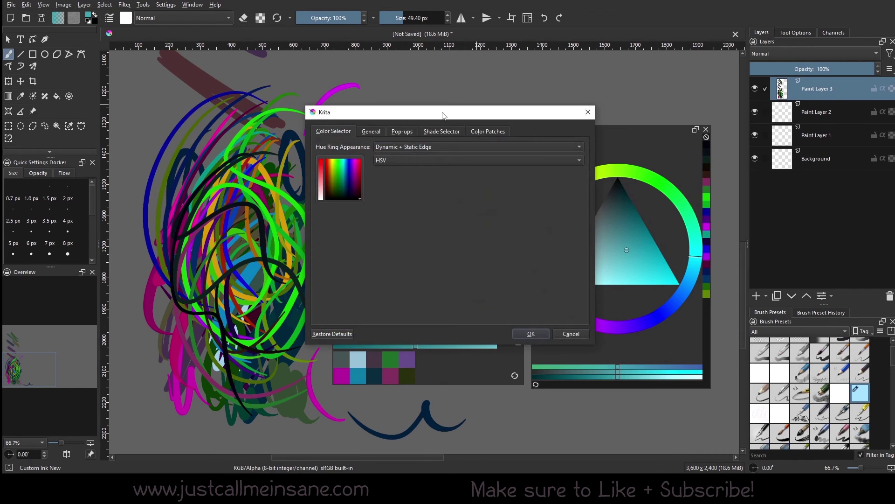
pyautogui.moveTo(440, 115); pyautogui.dragTo(725, 127)
pyautogui.click(719, 144)
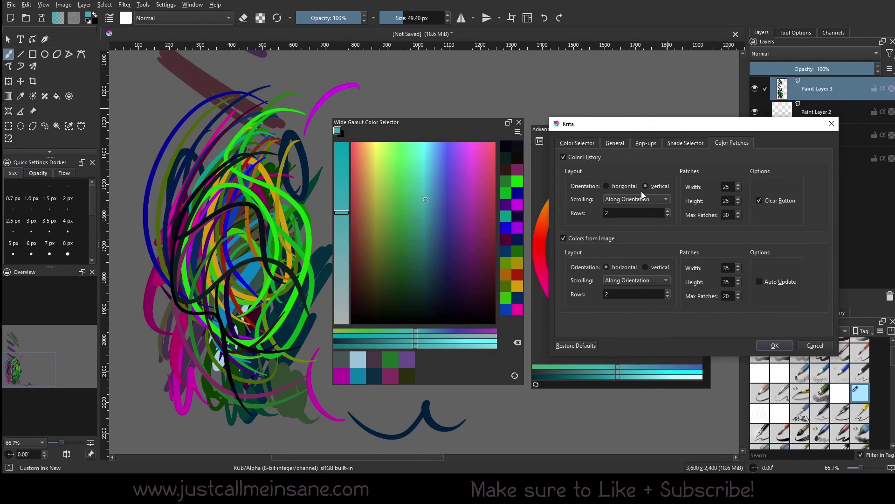
pyautogui.click(648, 199)
pyautogui.click(649, 199)
pyautogui.click(765, 343)
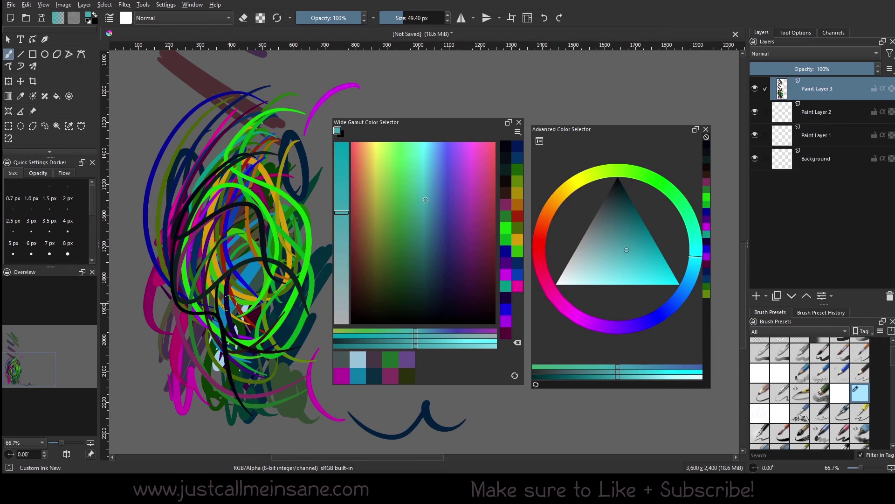
# Step: Switch to the Eraser Circle preset, set its size to 300 px, and erase the middle of the scribbles
pyautogui.rightClick(241, 248)
pyautogui.click(241, 187)
pyautogui.moveTo(266, 168); pyautogui.dragTo(155, 281)
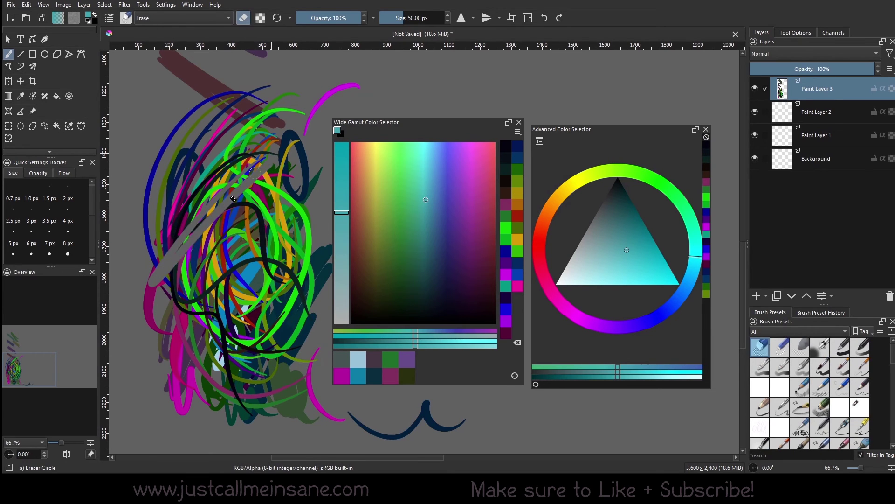
pyautogui.click(93, 225)
pyautogui.click(68, 257)
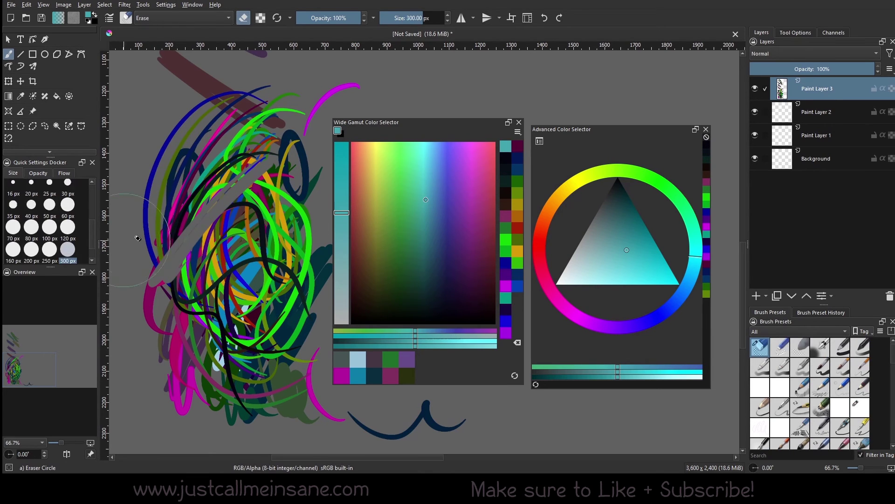
pyautogui.moveTo(219, 221)
pyautogui.mouseDown()
pyautogui.moveTo(236, 240)
pyautogui.moveTo(243, 283)
pyautogui.moveTo(192, 303)
pyautogui.moveTo(276, 164)
pyautogui.moveTo(284, 289)
pyautogui.mouseUp()
# Step: Switch back to the Custom Ink New brush and paint bright green zigzag strokes in the erased area
pyautogui.rightClick(290, 251)
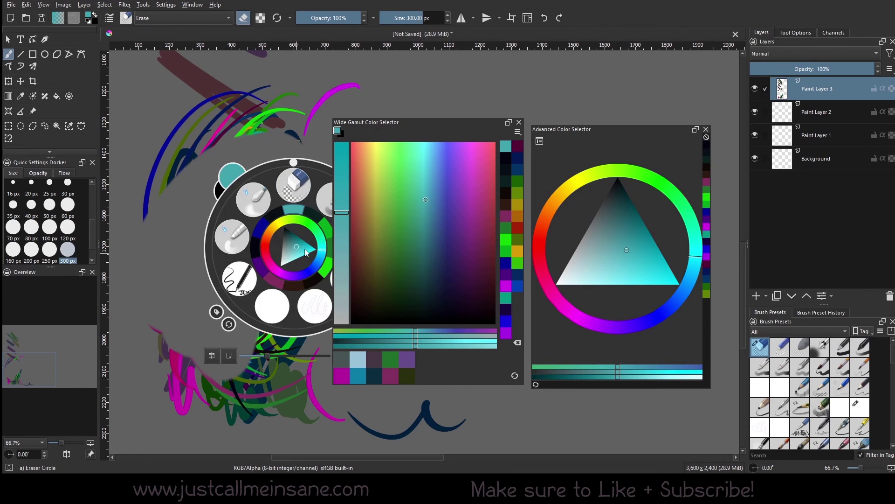
pyautogui.click(144, 255)
pyautogui.rightClick(182, 258)
pyautogui.click(262, 289)
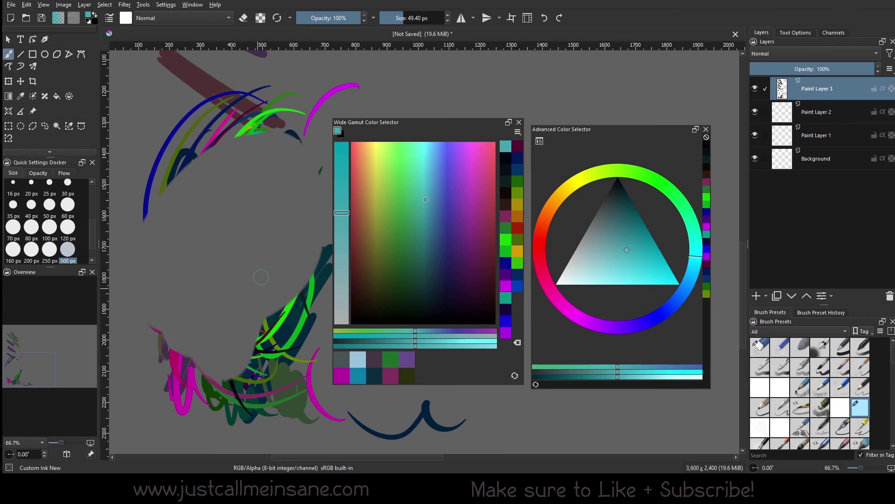
pyautogui.click(518, 192)
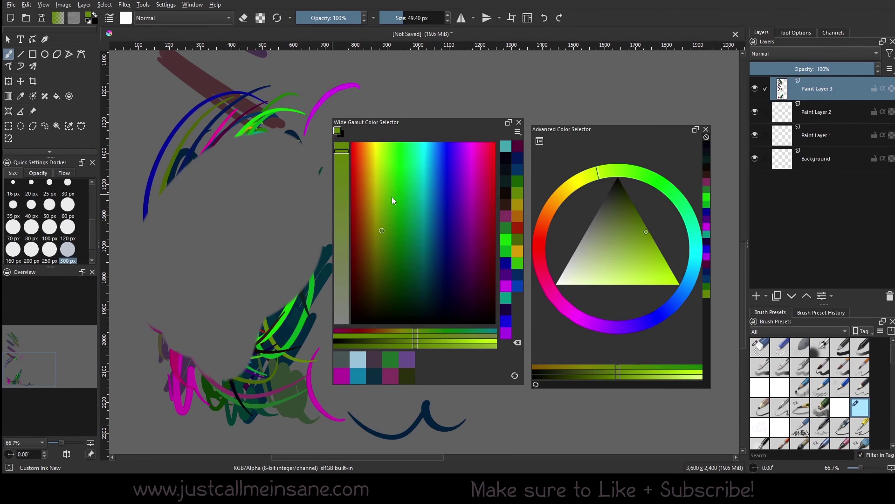
pyautogui.moveTo(392, 197); pyautogui.dragTo(393, 190)
pyautogui.moveTo(235, 198)
pyautogui.mouseDown()
pyautogui.moveTo(247, 228)
pyautogui.moveTo(227, 266)
pyautogui.mouseUp()
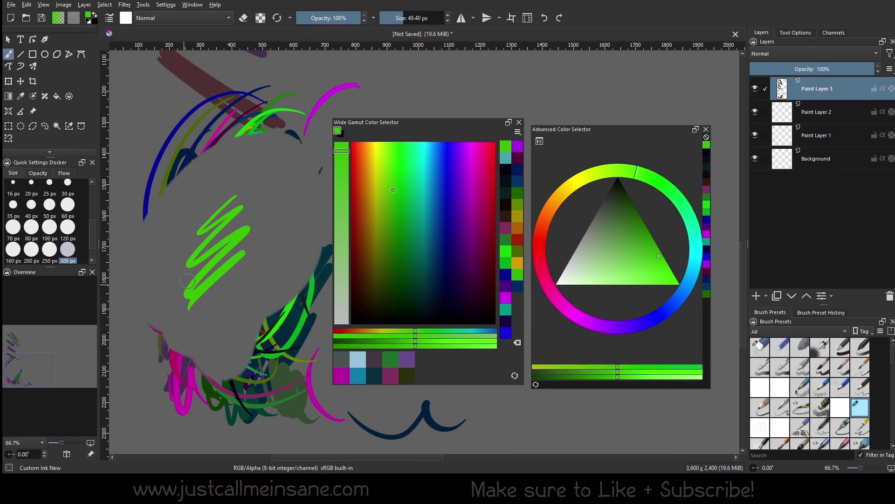
pyautogui.moveTo(282, 196)
pyautogui.mouseDown()
pyautogui.moveTo(255, 230)
pyautogui.moveTo(287, 227)
pyautogui.mouseUp()
# Step: Paint short strokes in blue, violet-blue and dark teal around the green zigzags, picking each color in the Wide Gamut Color Selector
pyautogui.click(446, 174)
pyautogui.moveTo(244, 174); pyautogui.dragTo(176, 236)
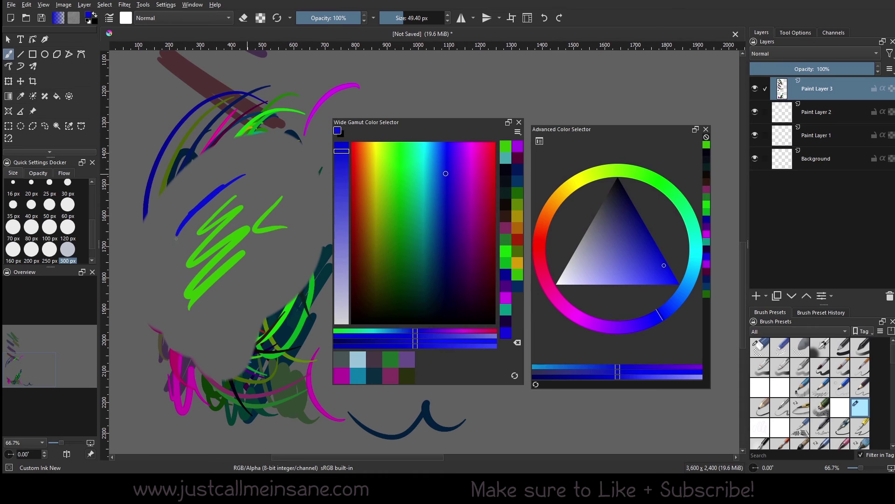
pyautogui.click(452, 169)
pyautogui.moveTo(243, 149); pyautogui.dragTo(192, 183)
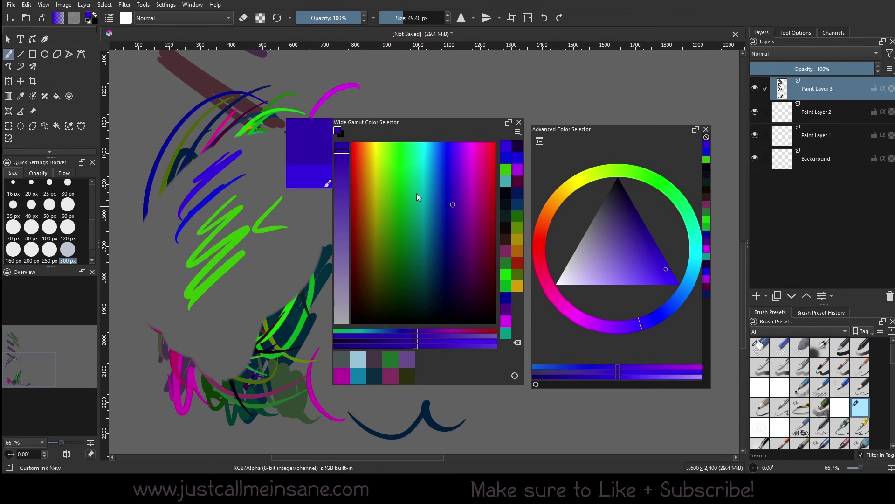
pyautogui.moveTo(282, 179); pyautogui.dragTo(250, 205)
pyautogui.click(429, 248)
pyautogui.moveTo(257, 269); pyautogui.dragTo(227, 326)
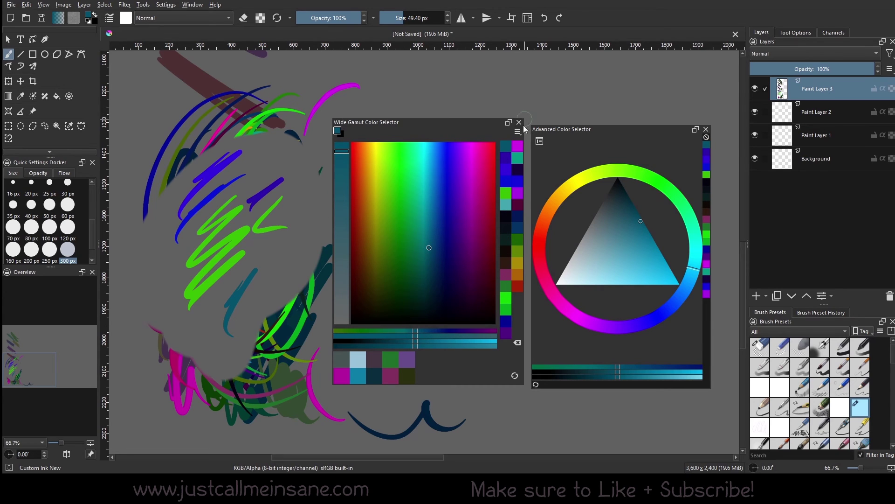
# Step: Pick pink and then orange in the Wide Gamut Color Selector and paint zigzag strokes with each around the green zigzags
pyautogui.click(484, 154)
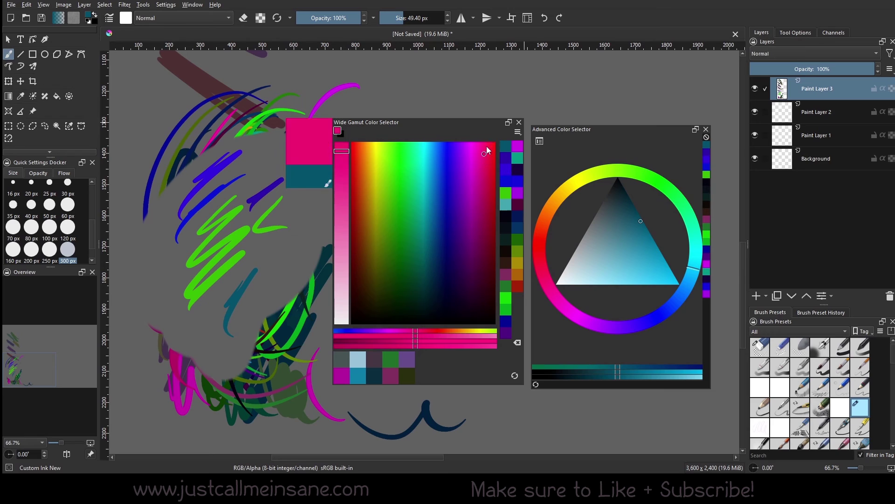
pyautogui.moveTo(280, 136)
pyautogui.mouseDown()
pyautogui.moveTo(219, 182)
pyautogui.moveTo(210, 235)
pyautogui.mouseUp()
pyautogui.click(364, 159)
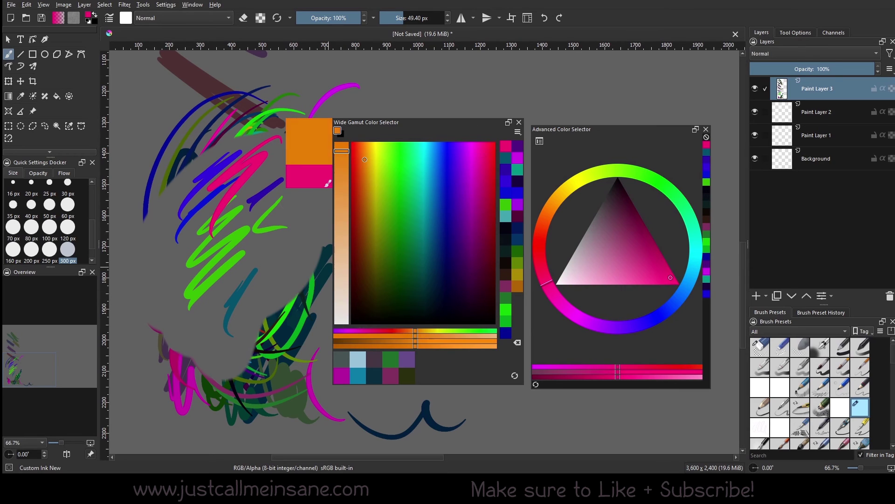
pyautogui.moveTo(264, 216); pyautogui.dragTo(255, 315)
pyautogui.moveTo(182, 288); pyautogui.dragTo(214, 352)
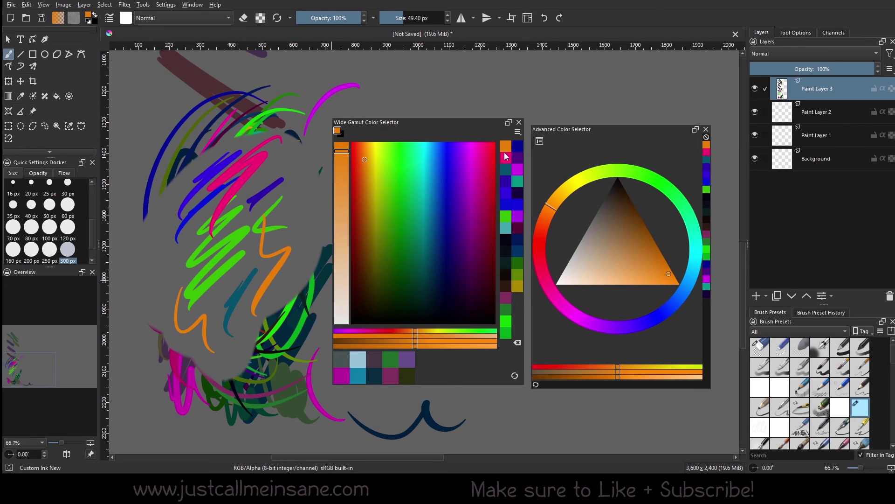
# Step: Pick purple and then dark green in the Wide Gamut Color Selector and paint curved strokes with each
pyautogui.click(467, 236)
pyautogui.moveTo(267, 171); pyautogui.dragTo(255, 231)
pyautogui.moveTo(172, 260); pyautogui.dragTo(152, 319)
pyautogui.click(420, 285)
pyautogui.moveTo(274, 186); pyautogui.dragTo(253, 236)
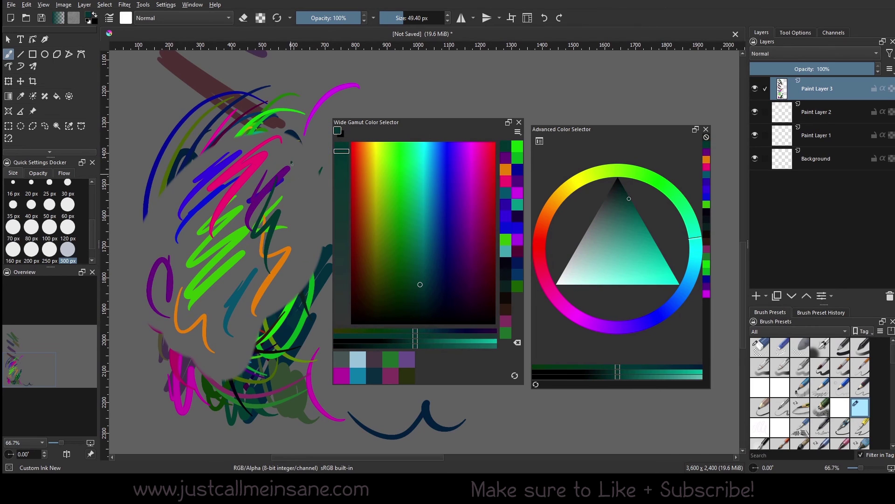
pyautogui.moveTo(291, 162); pyautogui.dragTo(275, 191)
# Step: Set the Color History scrolling to Along Orientation in the color patch settings and apply
pyautogui.click(518, 132)
pyautogui.click(540, 238)
pyautogui.click(485, 131)
pyautogui.click(393, 187)
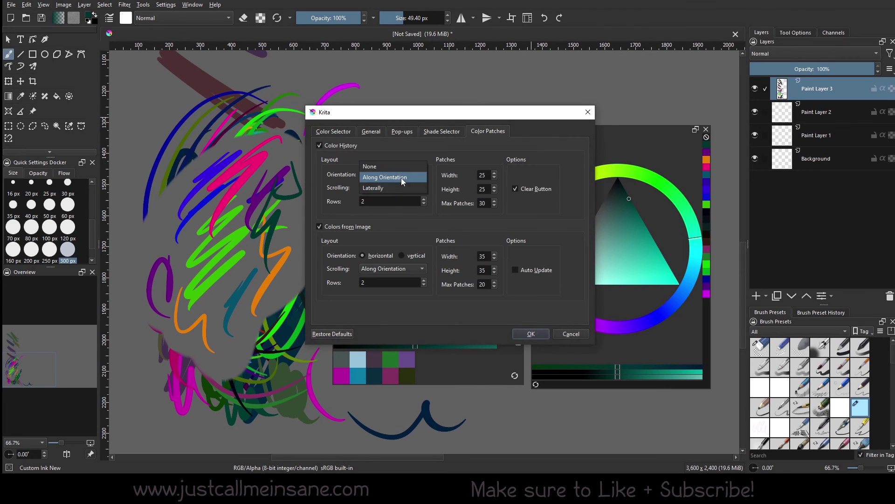
pyautogui.click(401, 177)
pyautogui.click(532, 334)
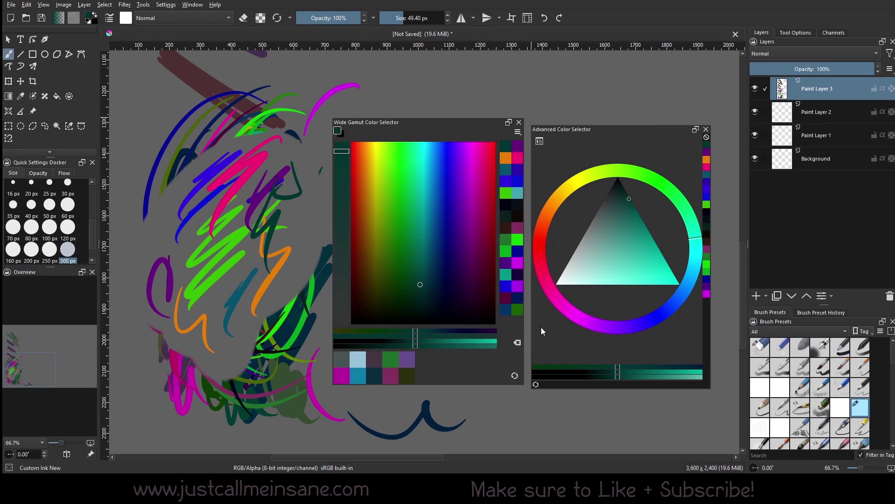
# Step: Erase the colored strokes in the middle with the Eraser Circle preset and return to the Custom Ink New brush
pyautogui.rightClick(232, 275)
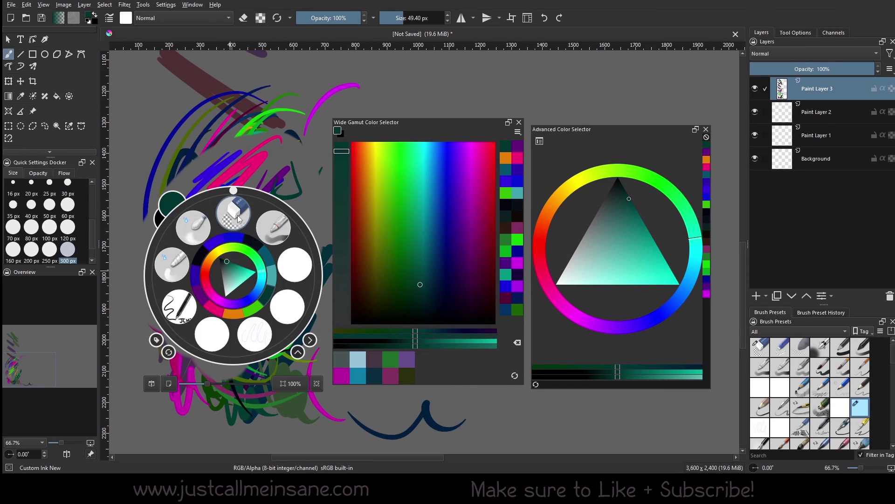
pyautogui.click(237, 215)
pyautogui.moveTo(262, 162)
pyautogui.mouseDown()
pyautogui.moveTo(286, 151)
pyautogui.moveTo(290, 180)
pyautogui.moveTo(274, 380)
pyautogui.moveTo(179, 361)
pyautogui.mouseUp()
pyautogui.rightClick(230, 234)
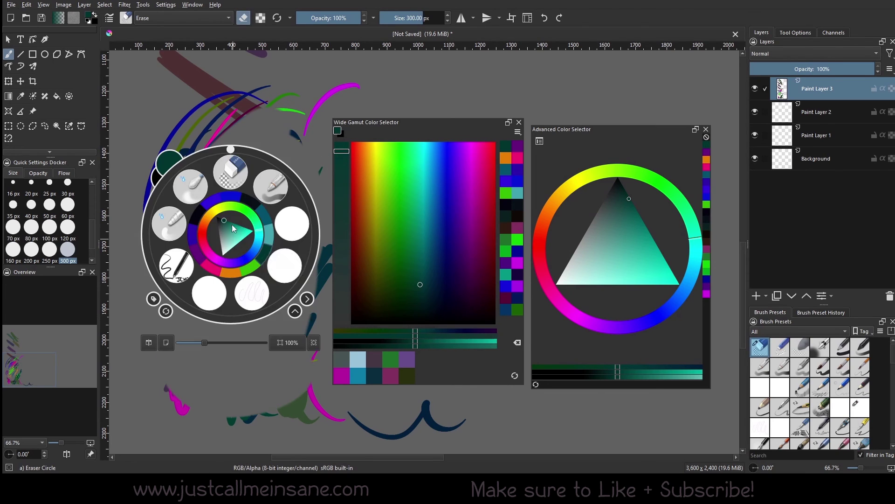
pyautogui.click(286, 267)
# Step: Paint zigzag strokes in magenta, cyan and bright green in the erased area, choosing each color in the Wide Gamut Color Selector
pyautogui.click(469, 173)
pyautogui.moveTo(250, 194)
pyautogui.mouseDown()
pyautogui.moveTo(196, 243)
pyautogui.moveTo(194, 285)
pyautogui.mouseUp()
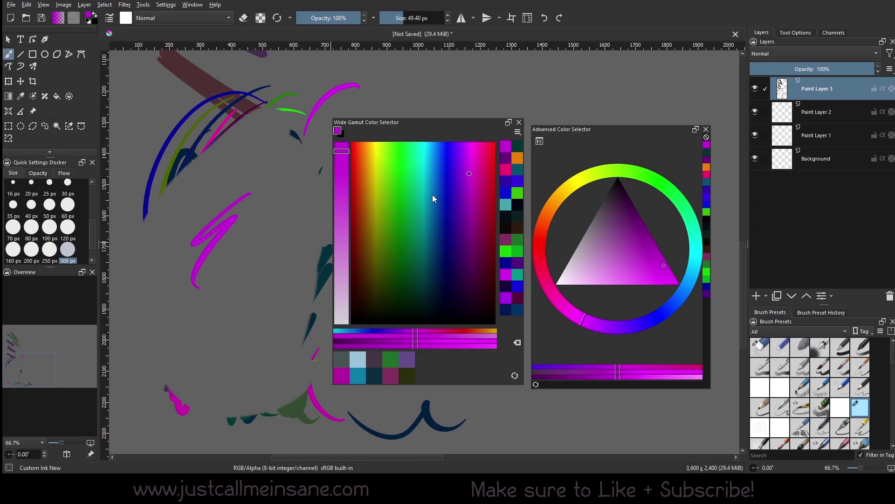
pyautogui.click(426, 169)
pyautogui.moveTo(277, 240); pyautogui.dragTo(230, 296)
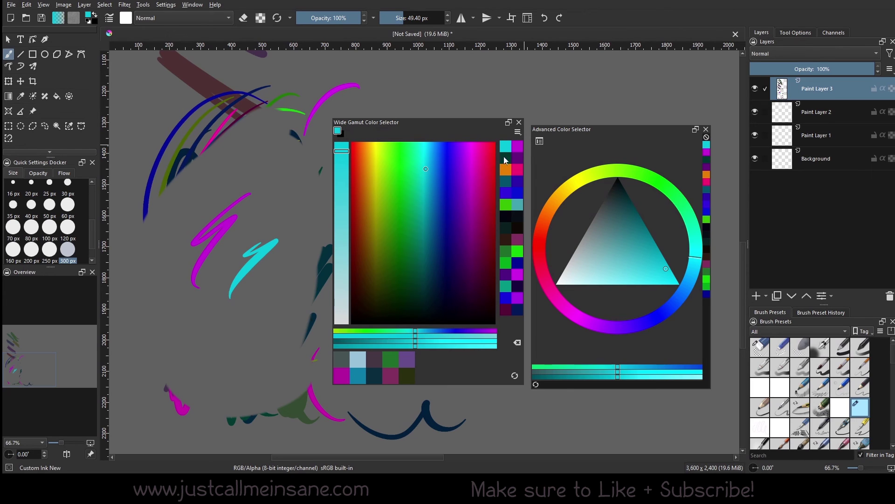
pyautogui.click(469, 154)
pyautogui.moveTo(428, 154); pyautogui.dragTo(395, 154)
pyautogui.moveTo(254, 168); pyautogui.dragTo(210, 190)
# Step: Paint a blue stroke below the magenta zigzag and an orange zigzag above the cyan one
pyautogui.click(447, 177)
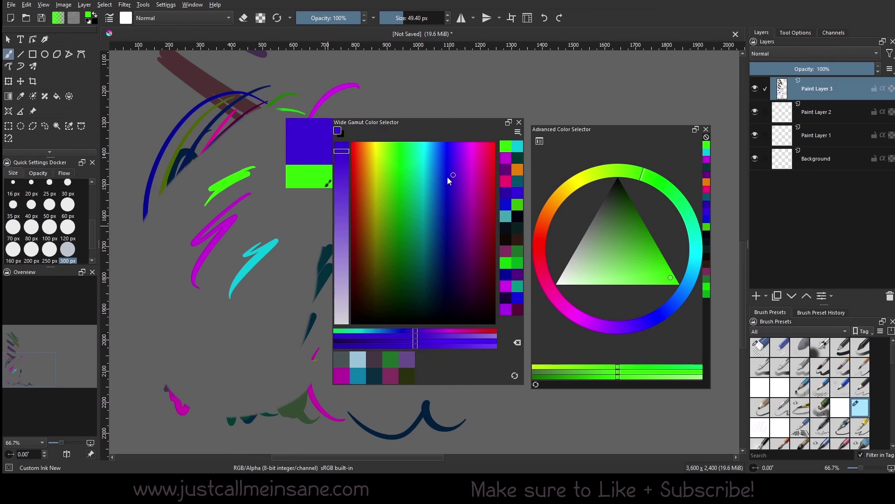
pyautogui.moveTo(180, 311); pyautogui.dragTo(201, 292)
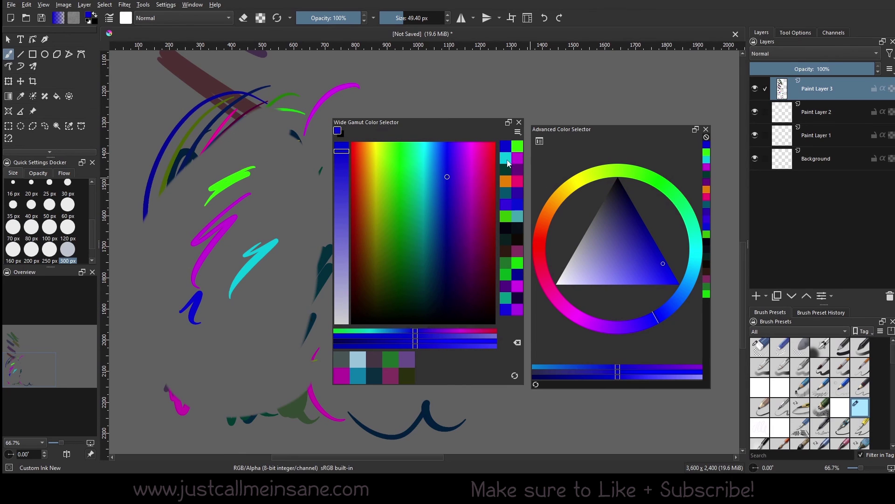
pyautogui.moveTo(387, 172); pyautogui.dragTo(367, 171)
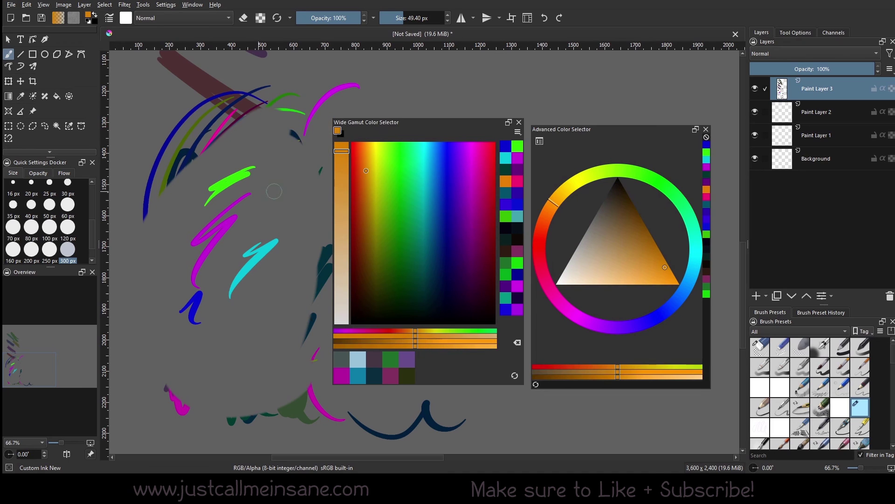
pyautogui.moveTo(274, 191); pyautogui.dragTo(268, 229)
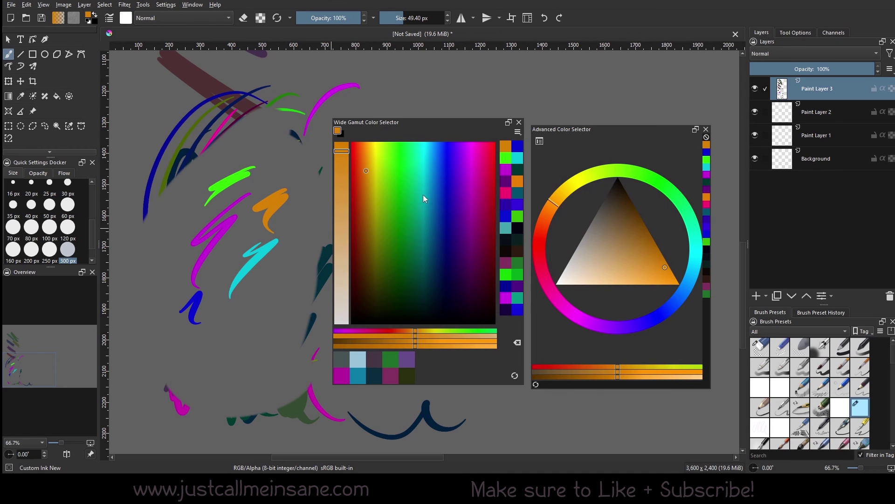
# Step: Set the Color History scrolling to None in the color patch settings and apply
pyautogui.click(518, 133)
pyautogui.click(540, 240)
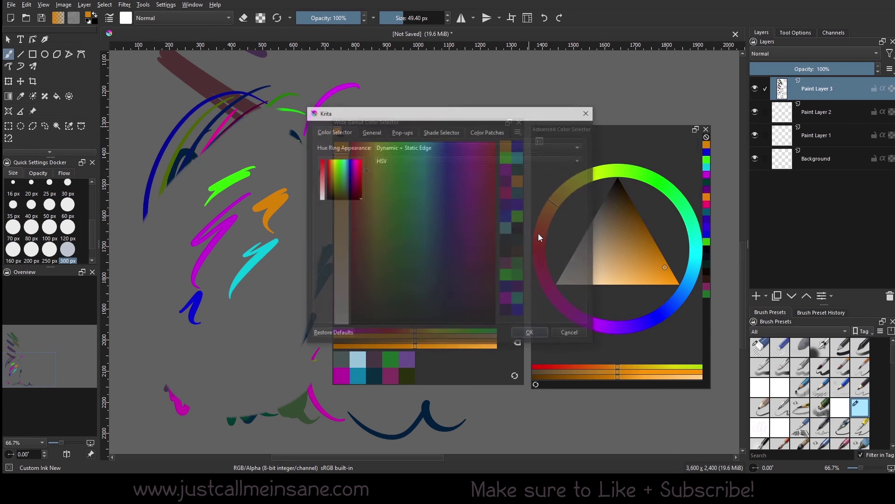
pyautogui.click(494, 131)
pyautogui.click(392, 187)
pyautogui.click(391, 175)
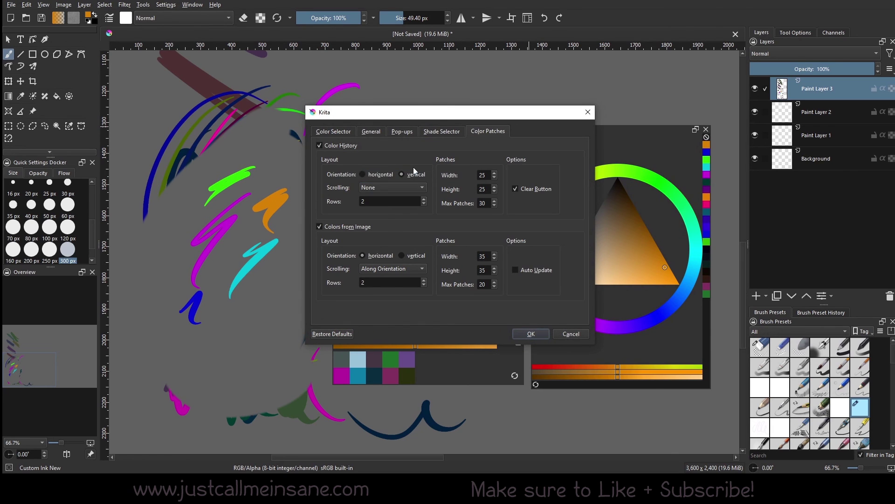
pyautogui.click(541, 334)
# Step: Paint long curved strokes in crimson, spring green, green and blue over the zigzags, choosing each color in the Wide Gamut Color Selector
pyautogui.click(480, 198)
pyautogui.moveTo(232, 221)
pyautogui.mouseDown()
pyautogui.moveTo(239, 322)
pyautogui.moveTo(286, 239)
pyautogui.mouseUp()
pyautogui.click(410, 172)
pyautogui.moveTo(259, 210); pyautogui.dragTo(219, 325)
pyautogui.click(395, 192)
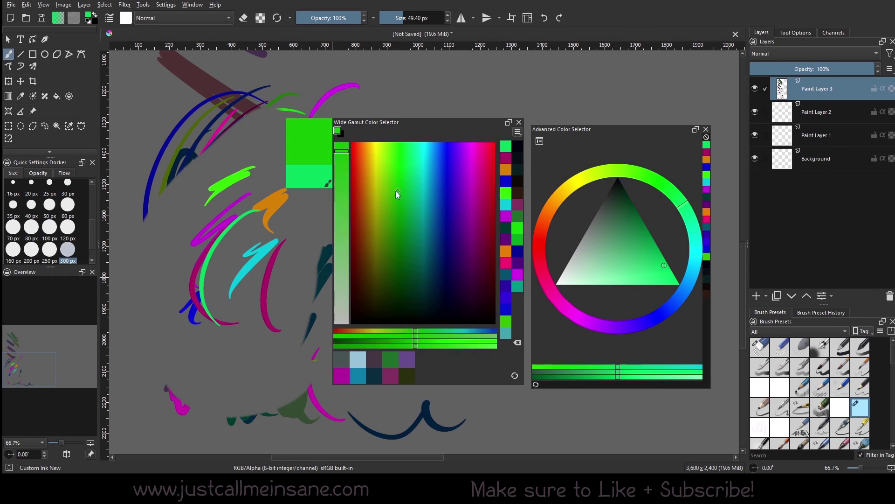
pyautogui.moveTo(269, 175)
pyautogui.mouseDown()
pyautogui.moveTo(202, 212)
pyautogui.moveTo(229, 347)
pyautogui.mouseUp()
pyautogui.click(447, 153)
pyautogui.click(448, 192)
pyautogui.moveTo(282, 263); pyautogui.dragTo(273, 347)
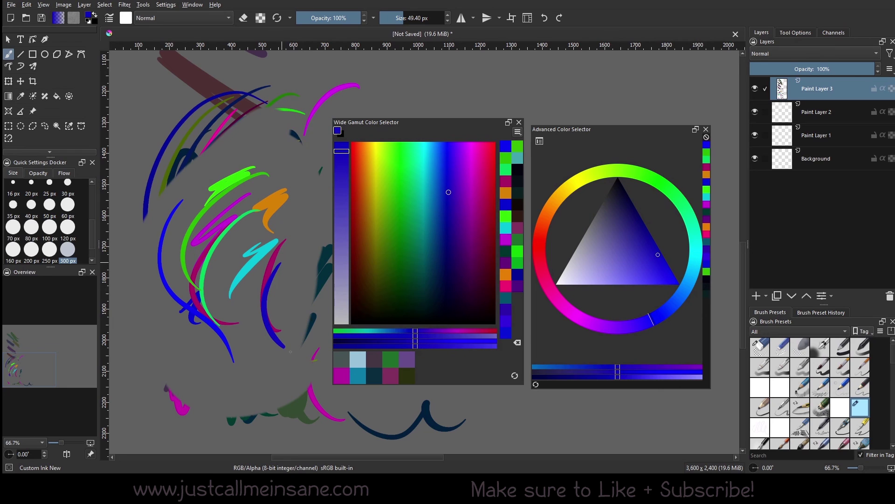
# Step: Add curved strokes in dark blue, indigo, purple and teal blue around the existing curves
pyautogui.click(443, 208)
pyautogui.moveTo(249, 224); pyautogui.dragTo(243, 347)
pyautogui.click(453, 219)
pyautogui.moveTo(269, 223)
pyautogui.mouseDown()
pyautogui.moveTo(293, 306)
pyautogui.moveTo(284, 372)
pyautogui.mouseUp()
pyautogui.click(462, 235)
pyautogui.click(430, 200)
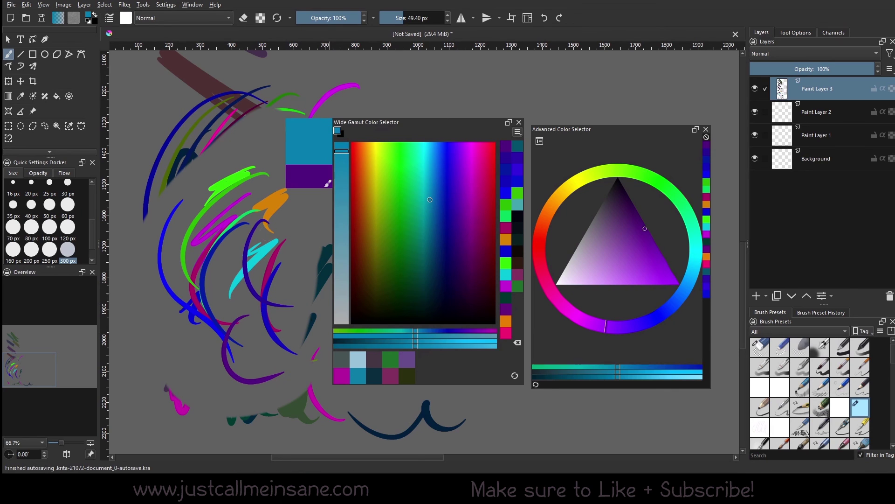
pyautogui.moveTo(228, 190); pyautogui.dragTo(211, 331)
# Step: Paint a cyan curve, a bright green curve and several magenta curves across the same group of strokes
pyautogui.click(428, 157)
pyautogui.moveTo(293, 139)
pyautogui.mouseDown()
pyautogui.moveTo(210, 202)
pyautogui.moveTo(218, 235)
pyautogui.mouseUp()
pyautogui.click(407, 158)
pyautogui.moveTo(281, 136); pyautogui.dragTo(278, 241)
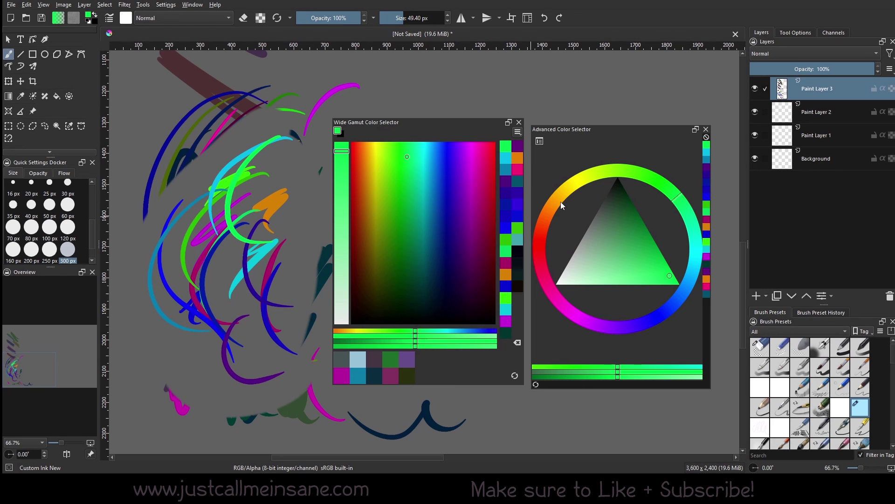
pyautogui.click(474, 169)
pyautogui.moveTo(262, 200); pyautogui.dragTo(282, 331)
pyautogui.moveTo(307, 162); pyautogui.dragTo(268, 295)
pyautogui.moveTo(208, 174); pyautogui.dragTo(198, 353)
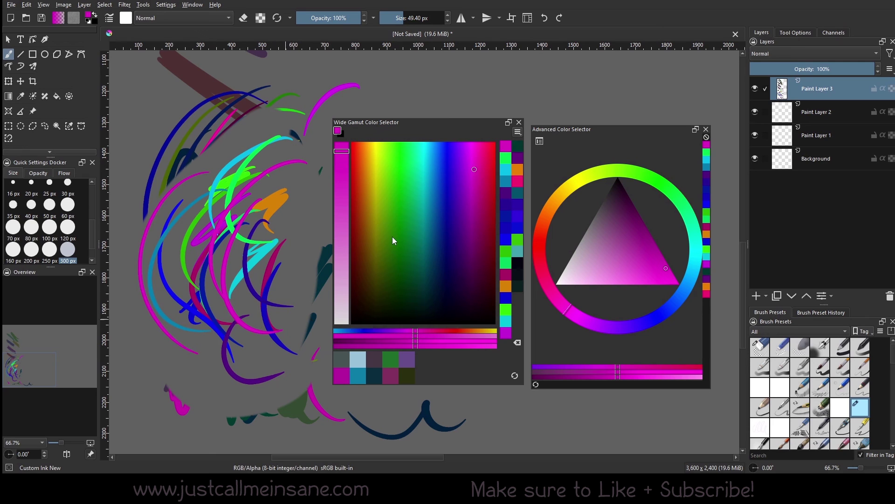
# Step: Return the Color History scrolling to Along Orientation, move the settings dialog aside to check the patches, and apply
pyautogui.click(518, 132)
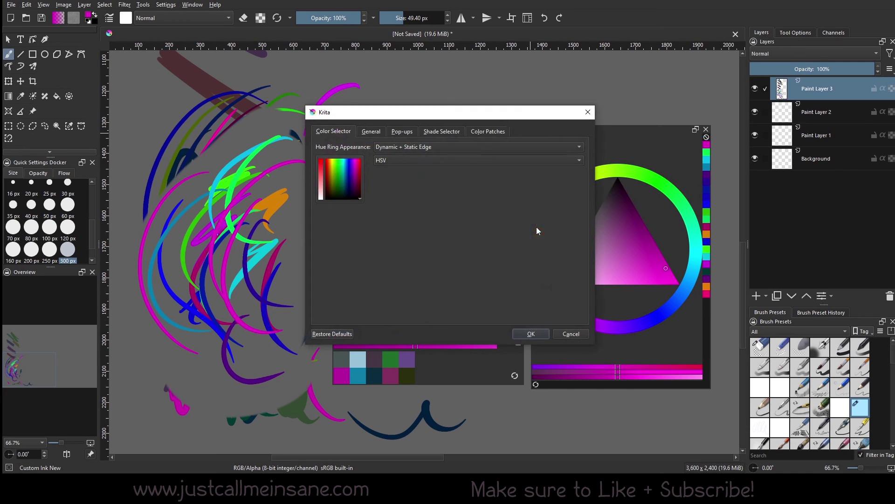
pyautogui.click(488, 133)
pyautogui.click(415, 202)
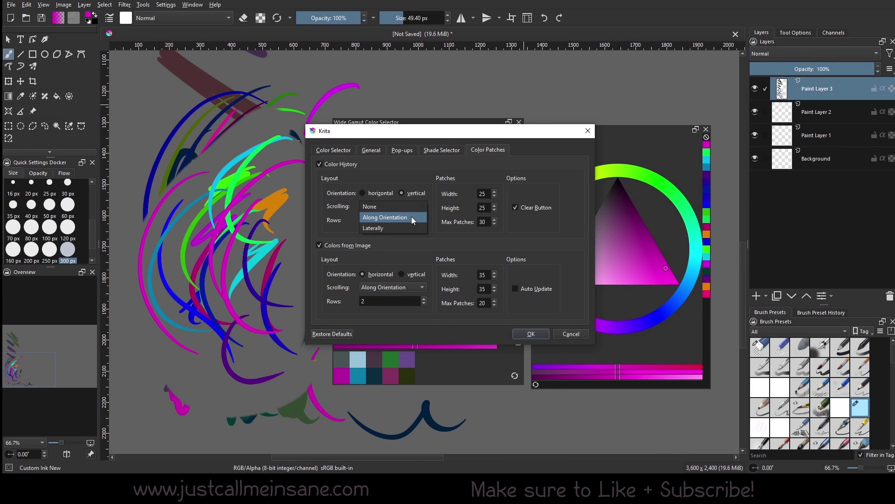
pyautogui.click(411, 217)
pyautogui.moveTo(470, 134); pyautogui.dragTo(621, 140)
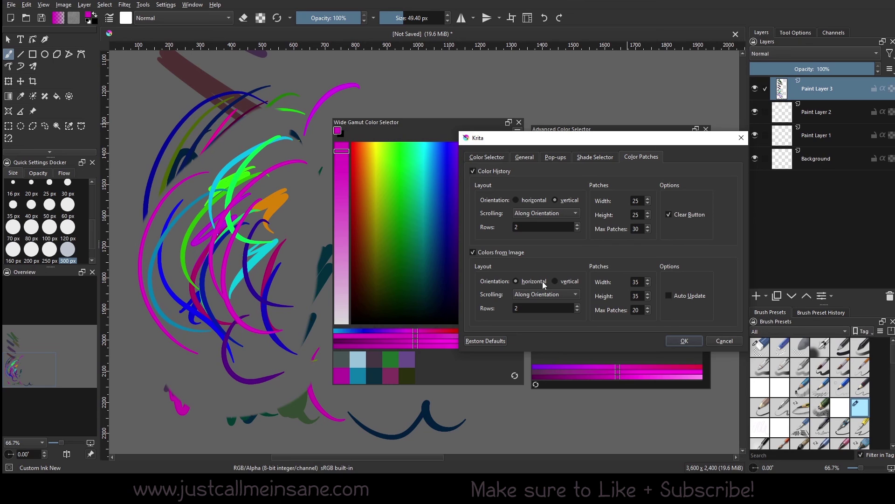
pyautogui.click(685, 341)
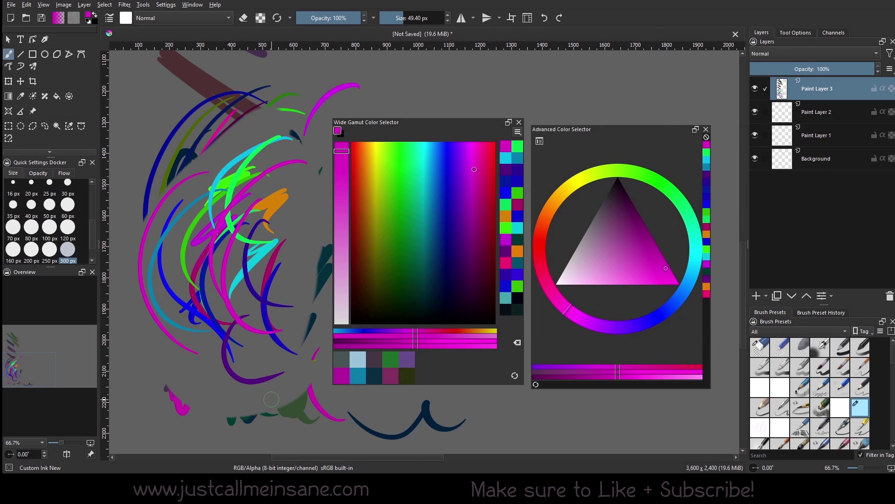
# Step: Erase the colored curves and the surrounding strokes with the Eraser Circle preset
pyautogui.rightClick(206, 280)
pyautogui.click(205, 217)
pyautogui.moveTo(210, 196)
pyautogui.mouseDown()
pyautogui.moveTo(303, 420)
pyautogui.moveTo(238, 280)
pyautogui.moveTo(177, 196)
pyautogui.moveTo(318, 86)
pyautogui.moveTo(319, 359)
pyautogui.moveTo(443, 417)
pyautogui.moveTo(433, 420)
pyautogui.moveTo(311, 127)
pyautogui.moveTo(233, 90)
pyautogui.moveTo(259, 70)
pyautogui.mouseUp()
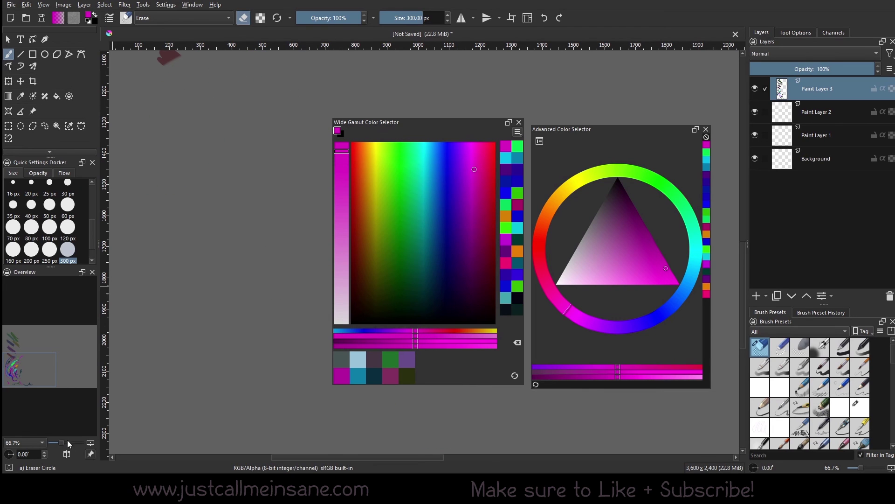
pyautogui.moveTo(62, 443); pyautogui.dragTo(60, 443)
pyautogui.moveTo(265, 248); pyautogui.dragTo(173, 298)
# Step: Switch the Wide Gamut Color Selector to the hue ring with triangle and erase the remaining strokes from the canvas
pyautogui.click(518, 132)
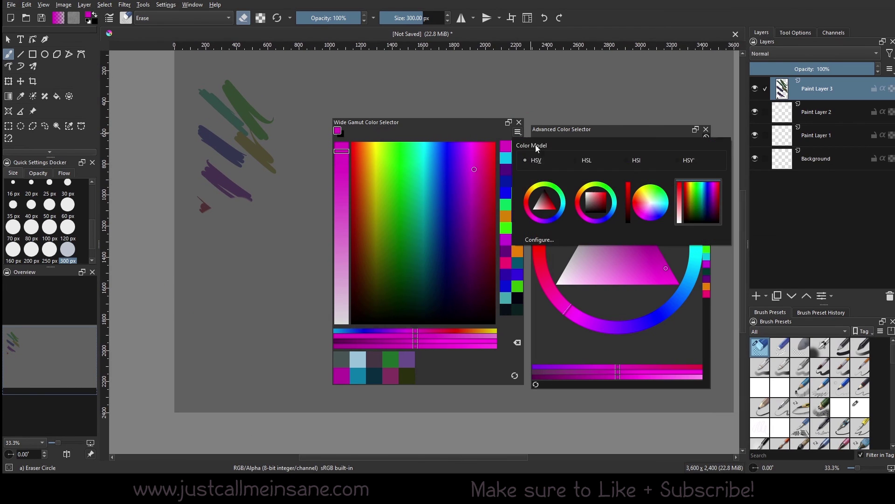
pyautogui.click(545, 196)
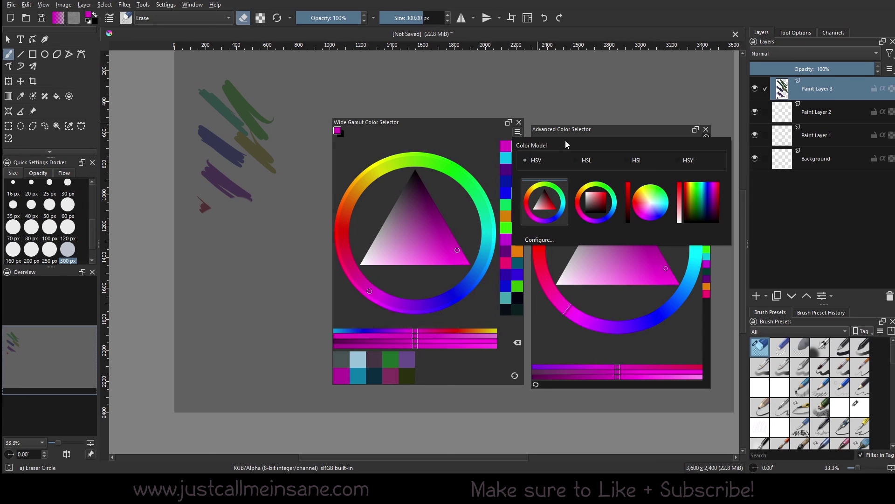
pyautogui.moveTo(267, 161)
pyautogui.mouseDown()
pyautogui.moveTo(246, 204)
pyautogui.moveTo(221, 180)
pyautogui.moveTo(191, 172)
pyautogui.moveTo(288, 224)
pyautogui.moveTo(157, 315)
pyautogui.mouseUp()
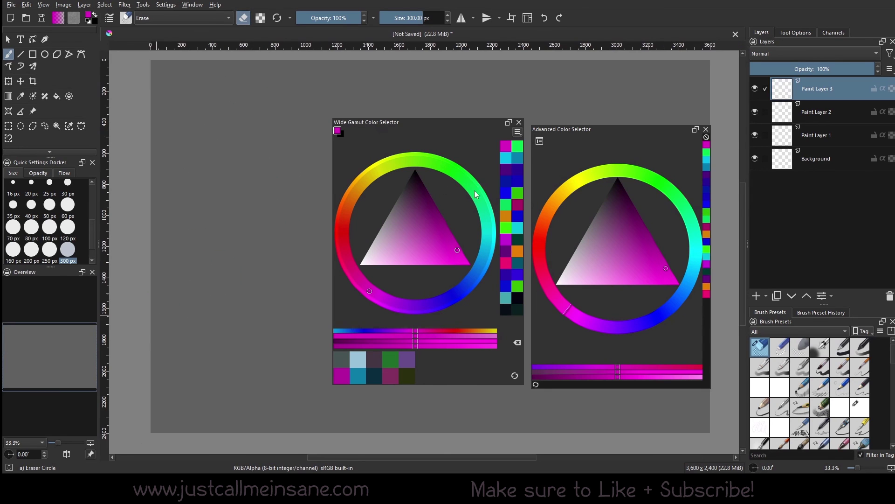
# Step: Align the Advanced Color Selector beside the Wide Gamut Color Selector and choose a muted green in the latter's ring and triangle
pyautogui.moveTo(601, 132); pyautogui.dragTo(586, 122)
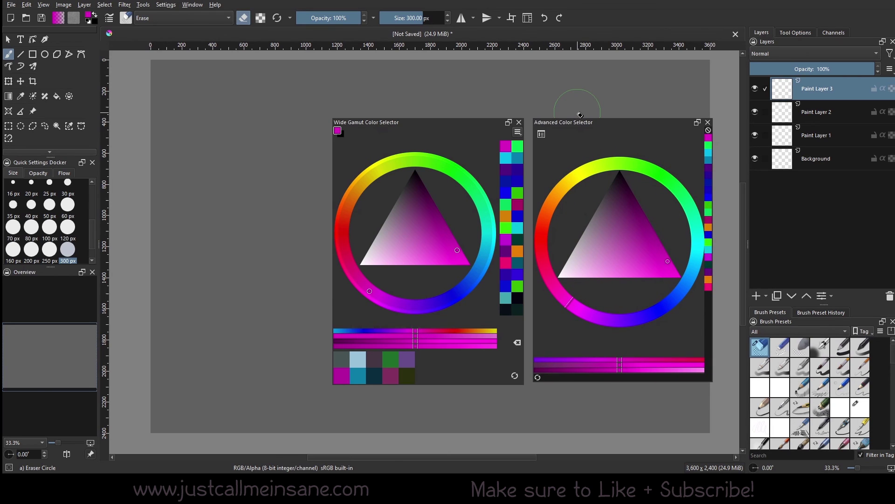
pyautogui.click(416, 226)
pyautogui.click(482, 199)
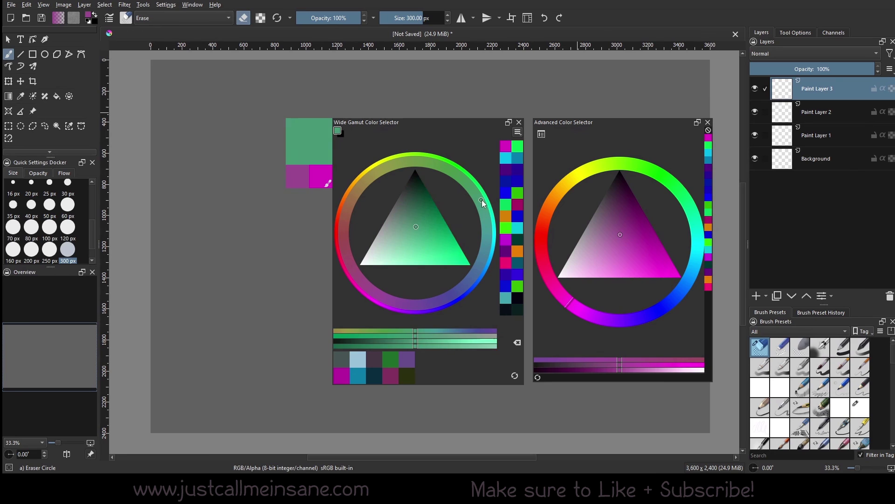
pyautogui.click(416, 212)
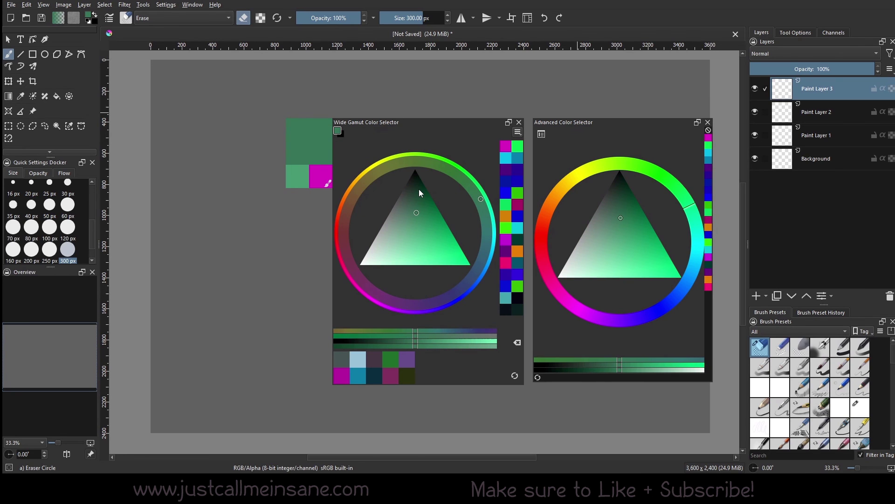
# Step: Switch from the eraser back to the Custom Ink New brush
pyautogui.rightClick(300, 322)
pyautogui.rightClick(200, 184)
pyautogui.rightClick(209, 187)
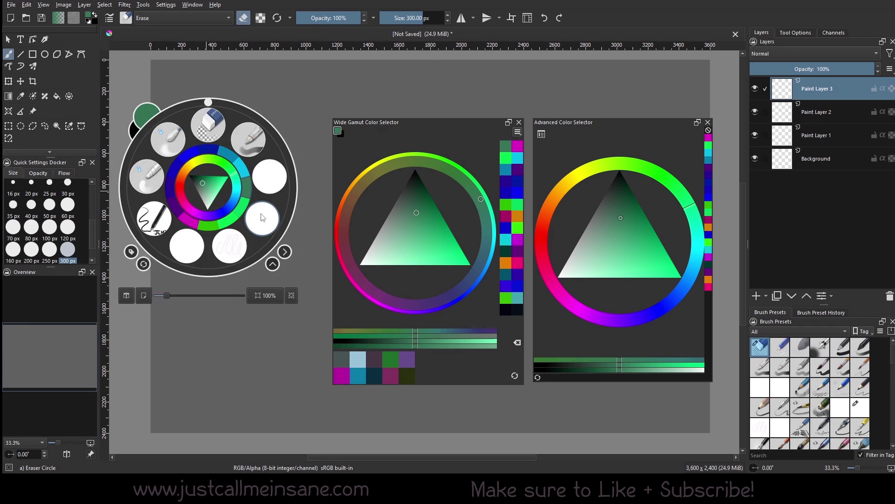
pyautogui.click(262, 218)
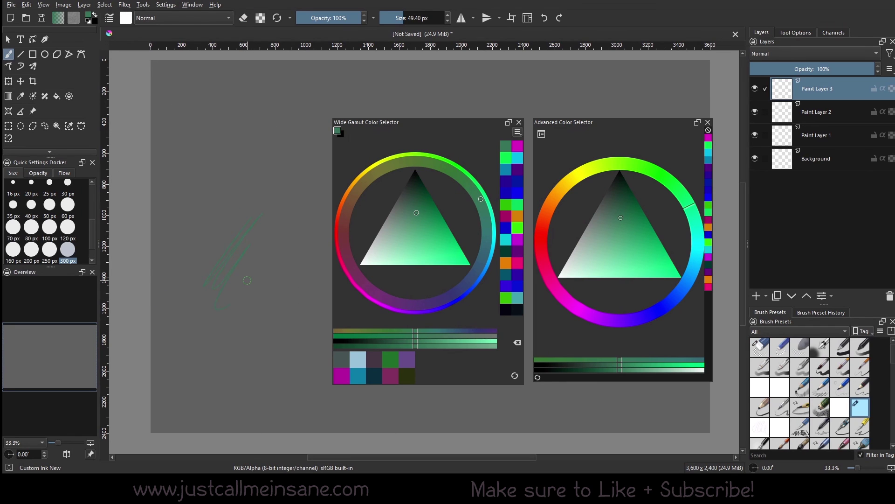